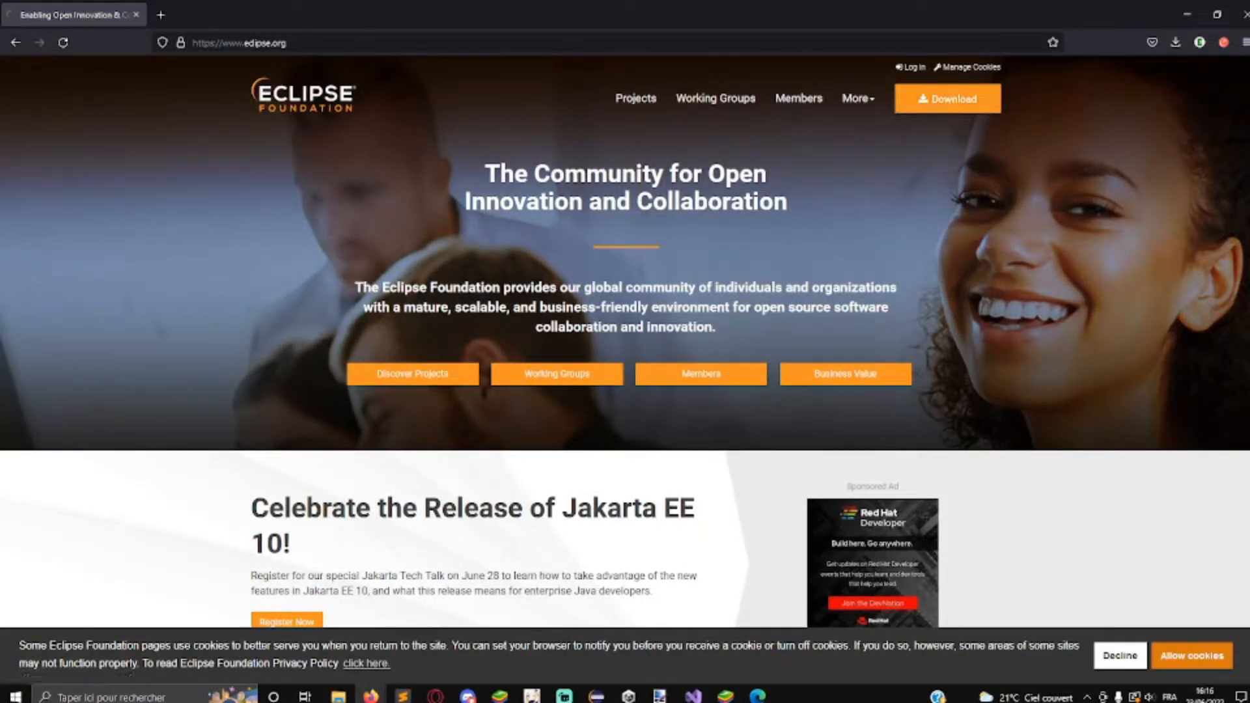
Download the x86_64 installer for Eclipse IDE 2022-06 from the Eclipse Foundation's downloads page
click(966, 108)
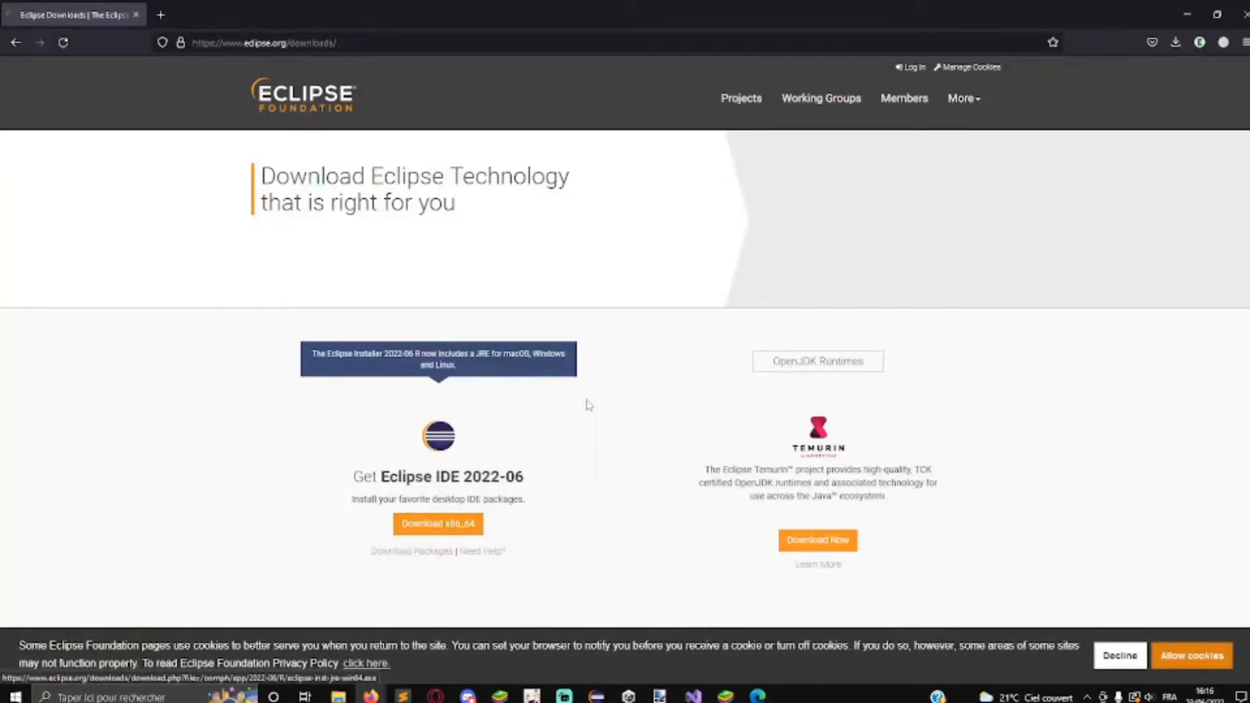
scroll(616, 433, down, 1)
click(462, 514)
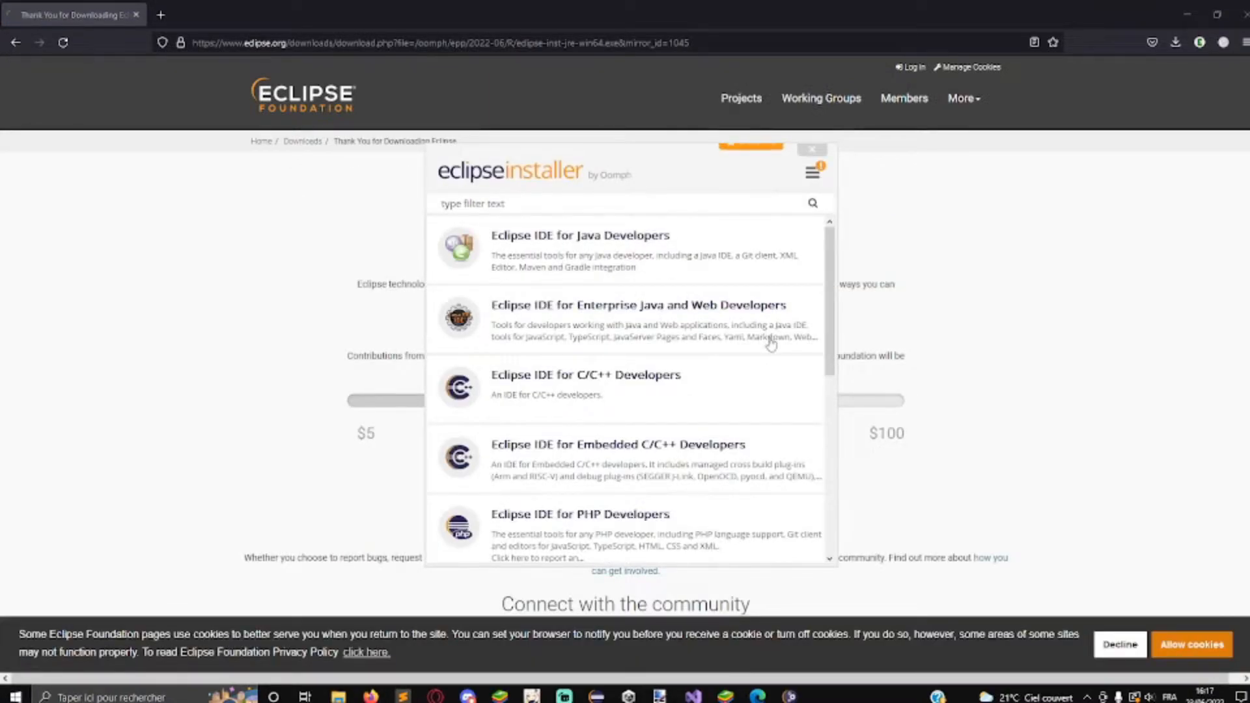
Choose Eclipse IDE for Enterprise Java and Web Developers in the installer and go to its installation folder setting
click(694, 332)
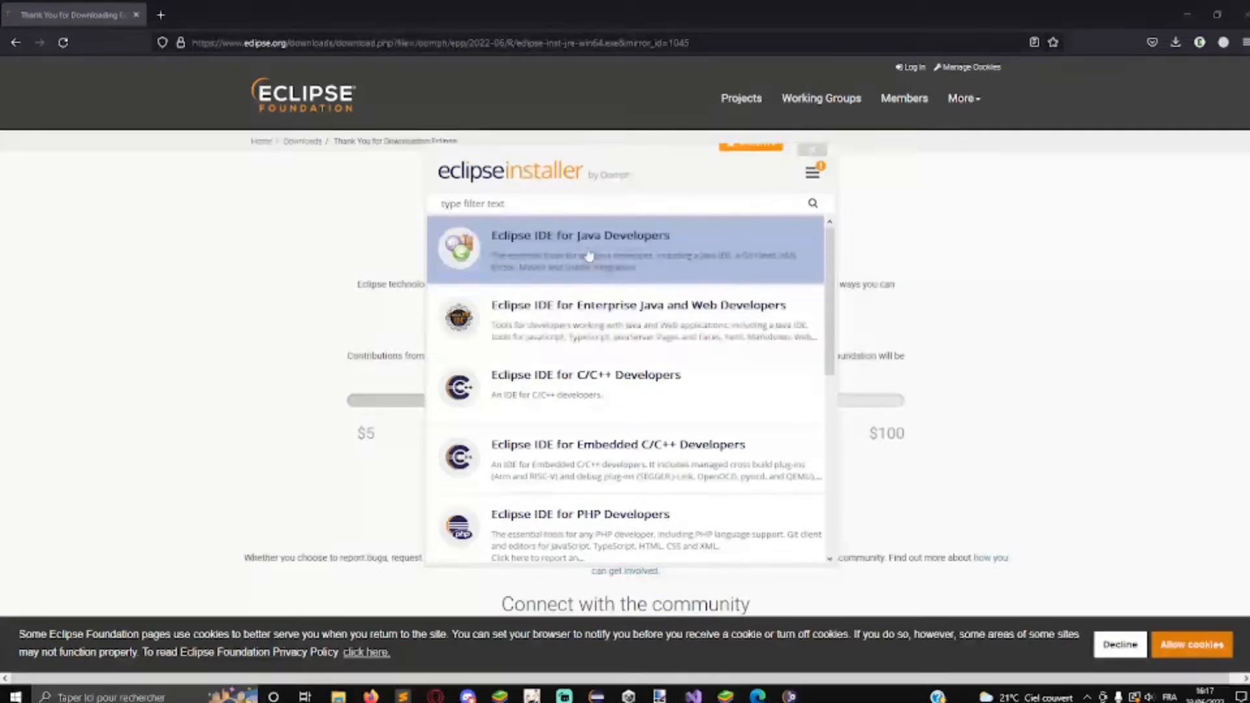
click(597, 306)
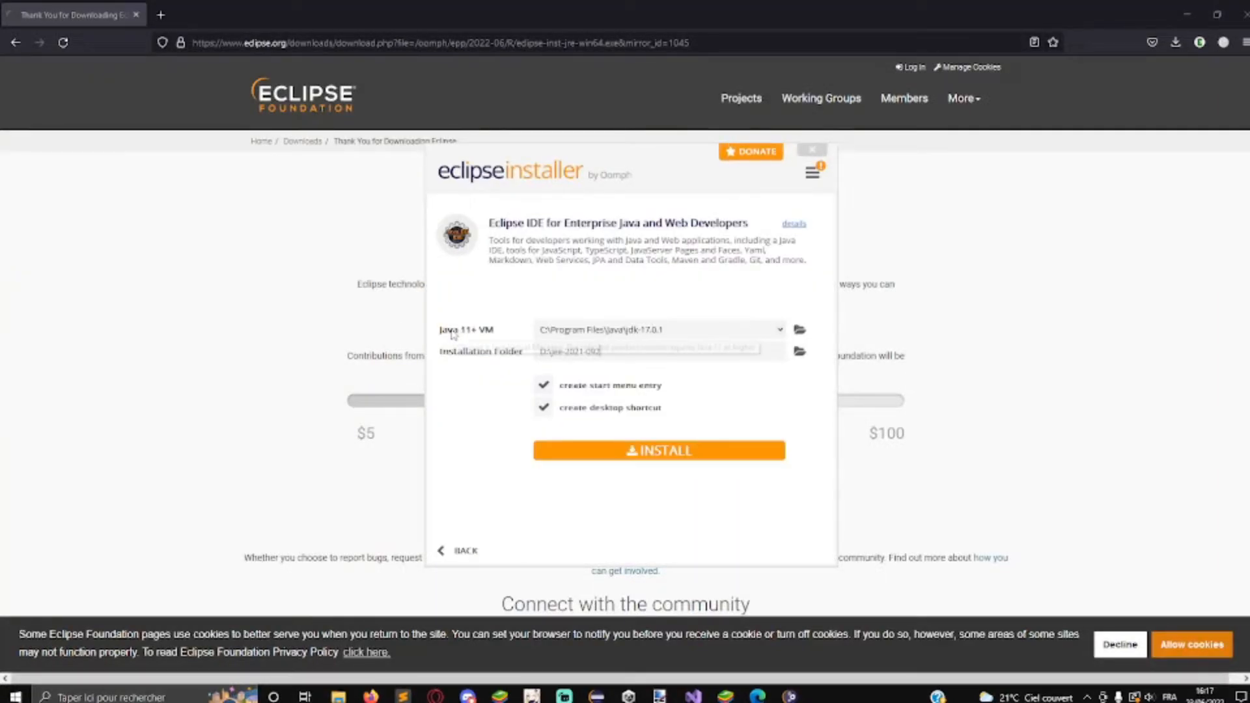
drag(474, 334, 584, 335)
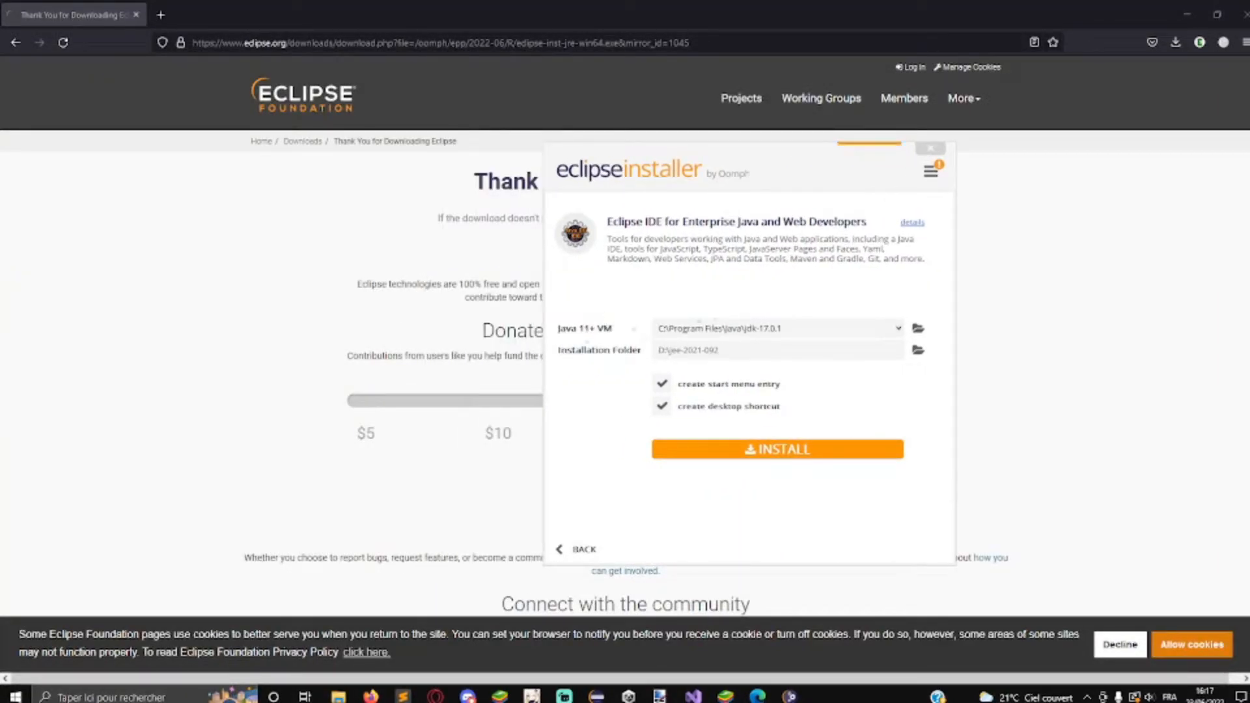
click(802, 350)
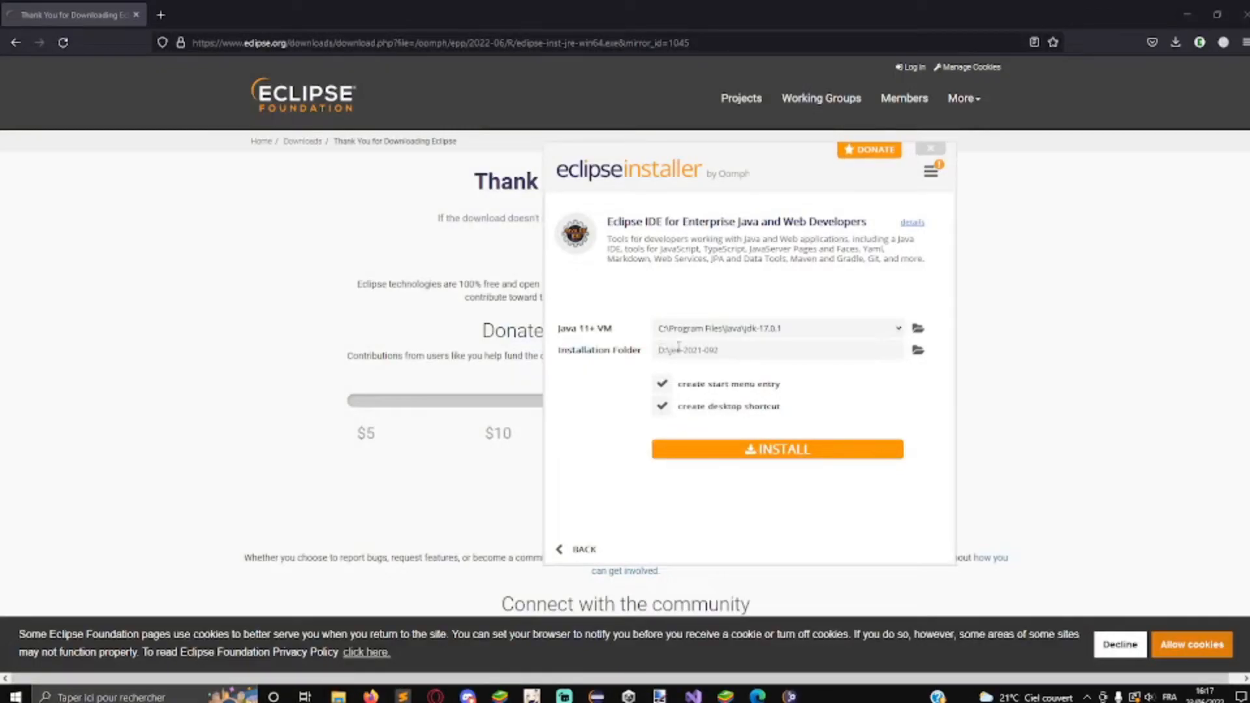
Replace the Eclipse download page with a new browser tab and search the web for "oracle foudation java download"
click(161, 14)
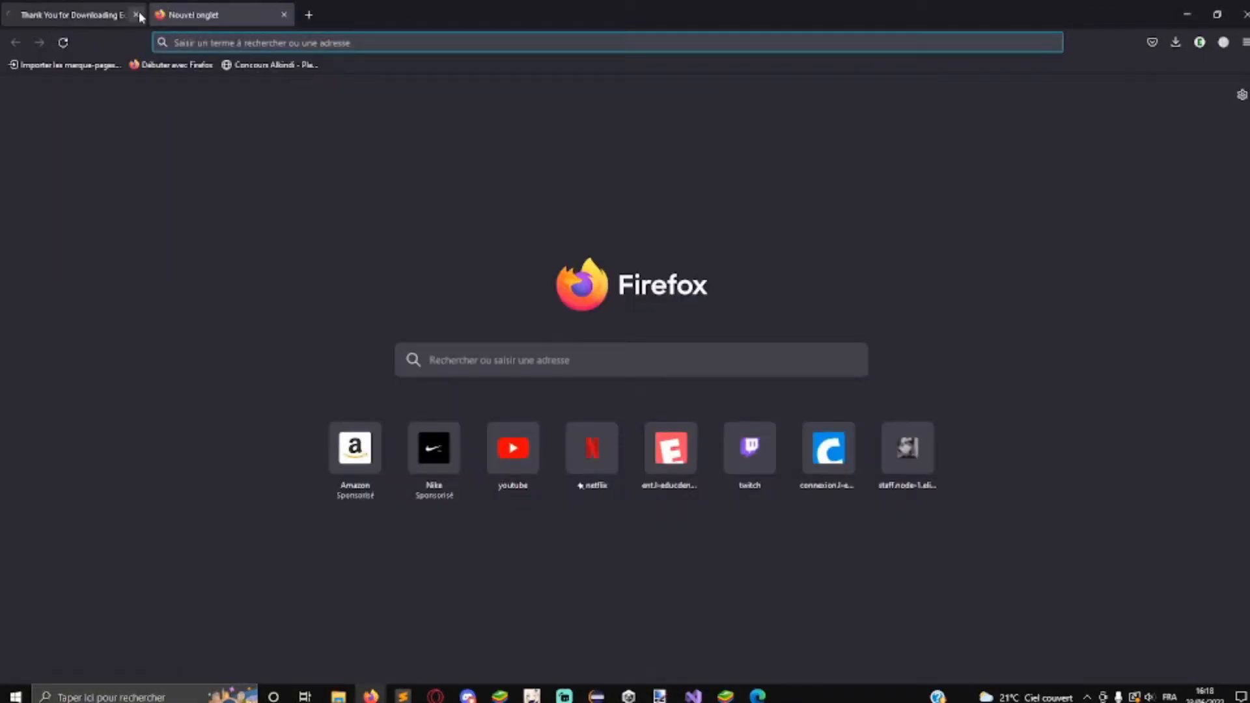
click(136, 15)
click(519, 361)
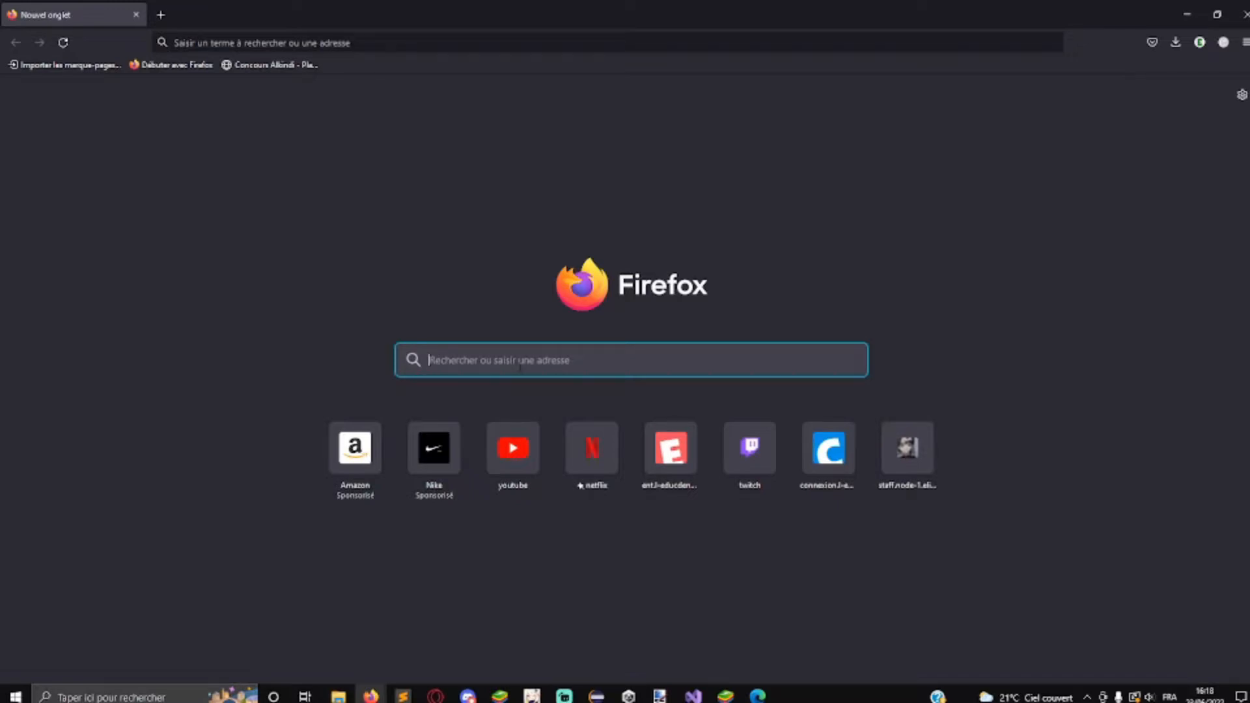
text(oracle fou)
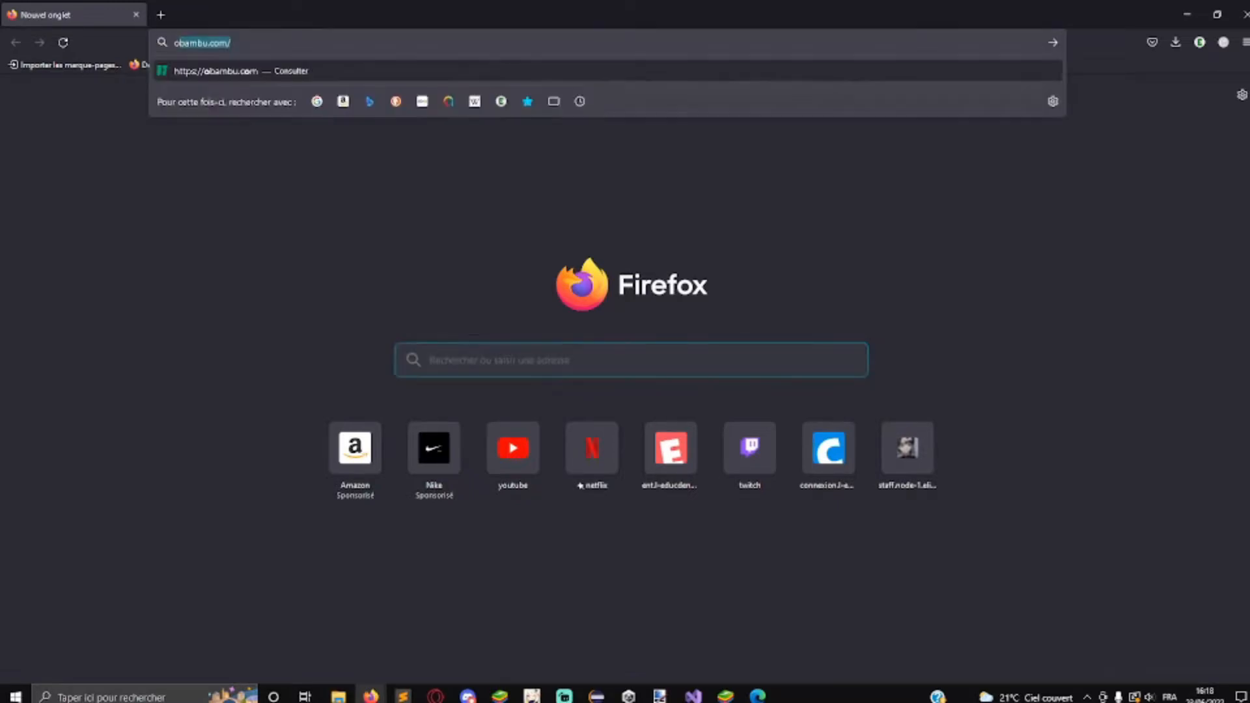
text(dation java)
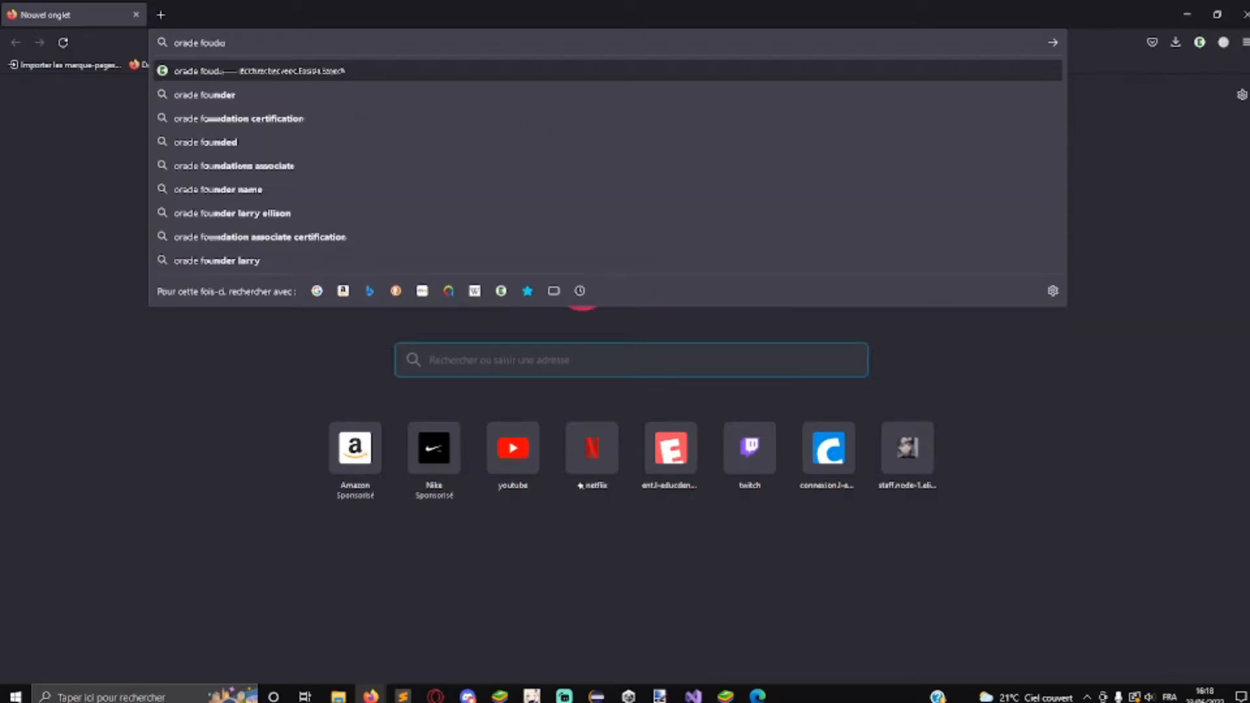
key(Return)
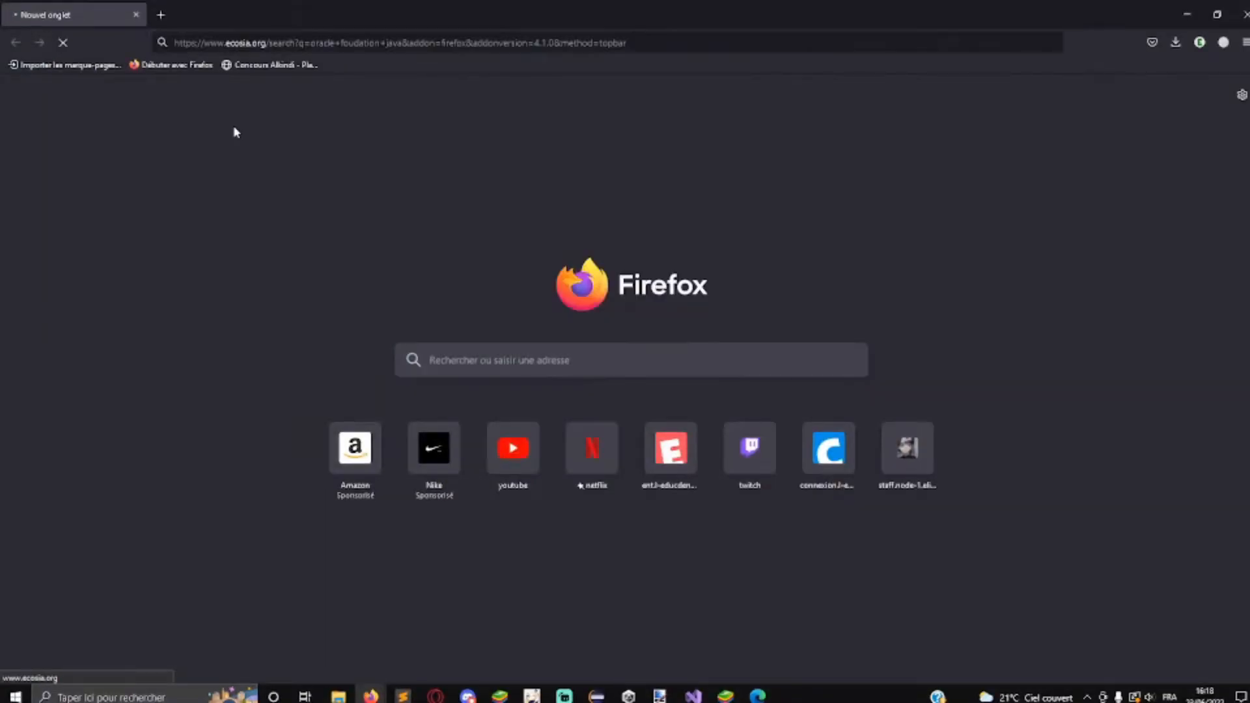
text(download)
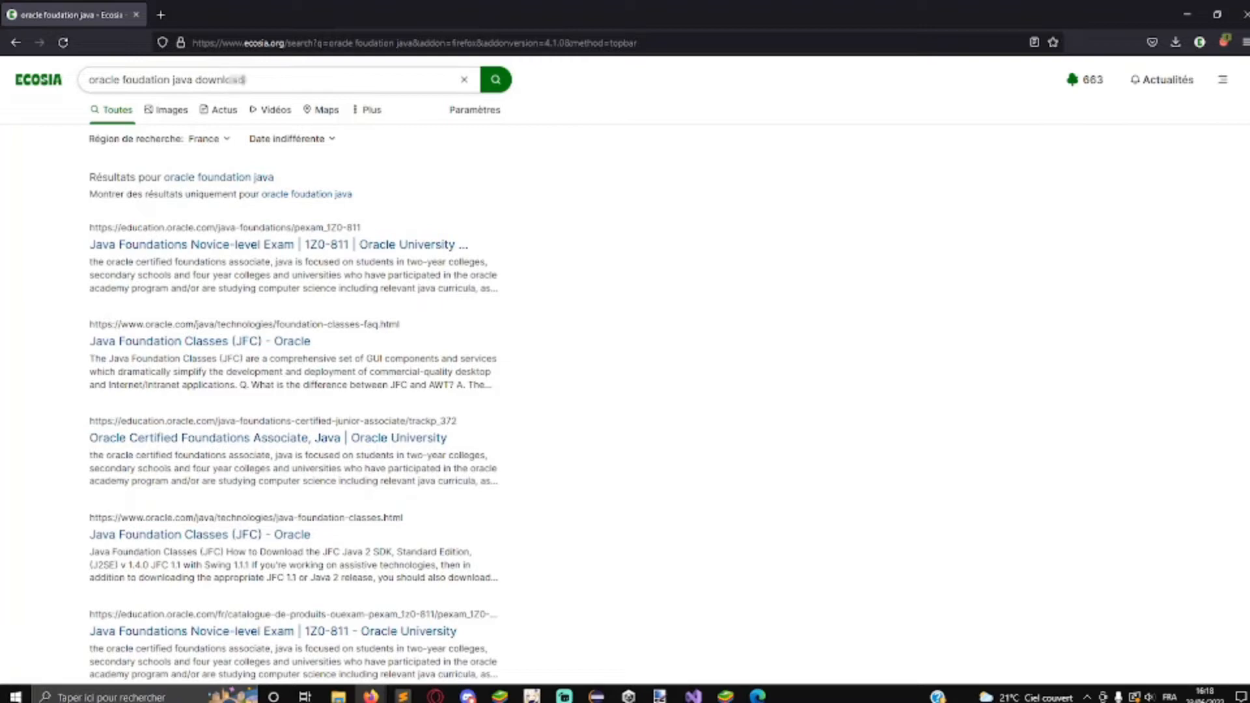
key(Return)
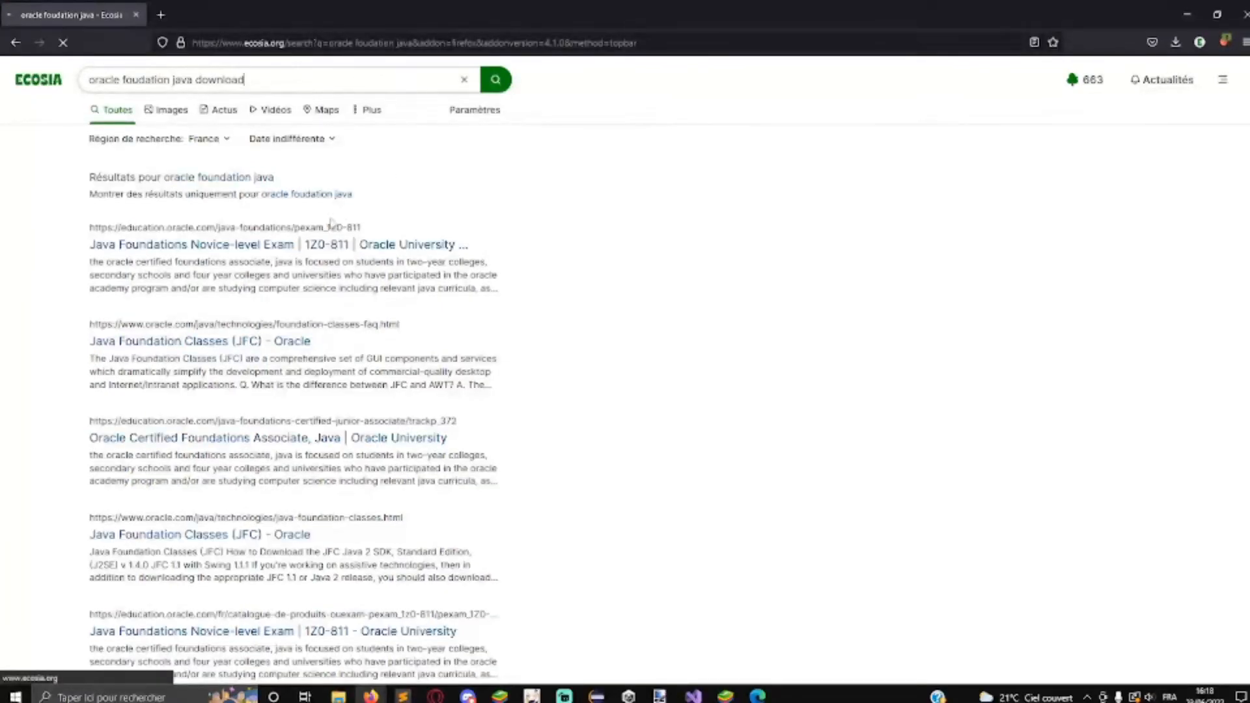
Open Oracle's Java Downloads page from the results and examine the Windows downloads for Java SE Development Kit 18
click(191, 246)
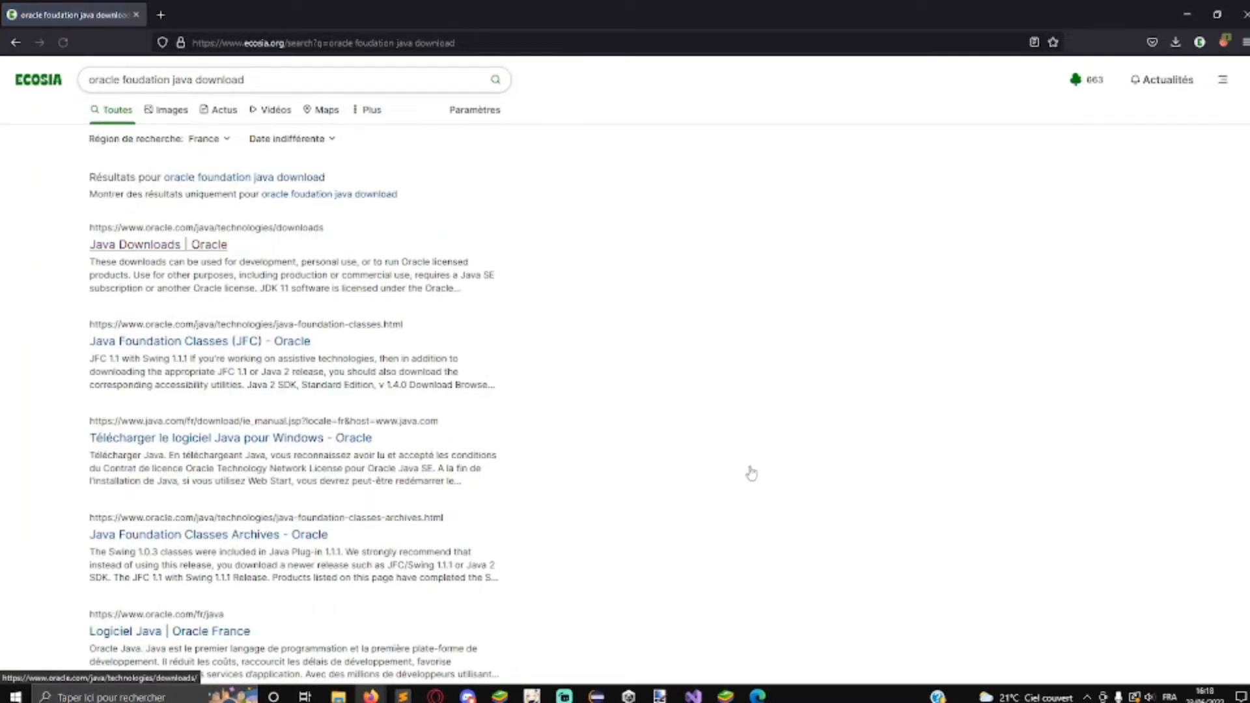
scroll(407, 420, down, 1)
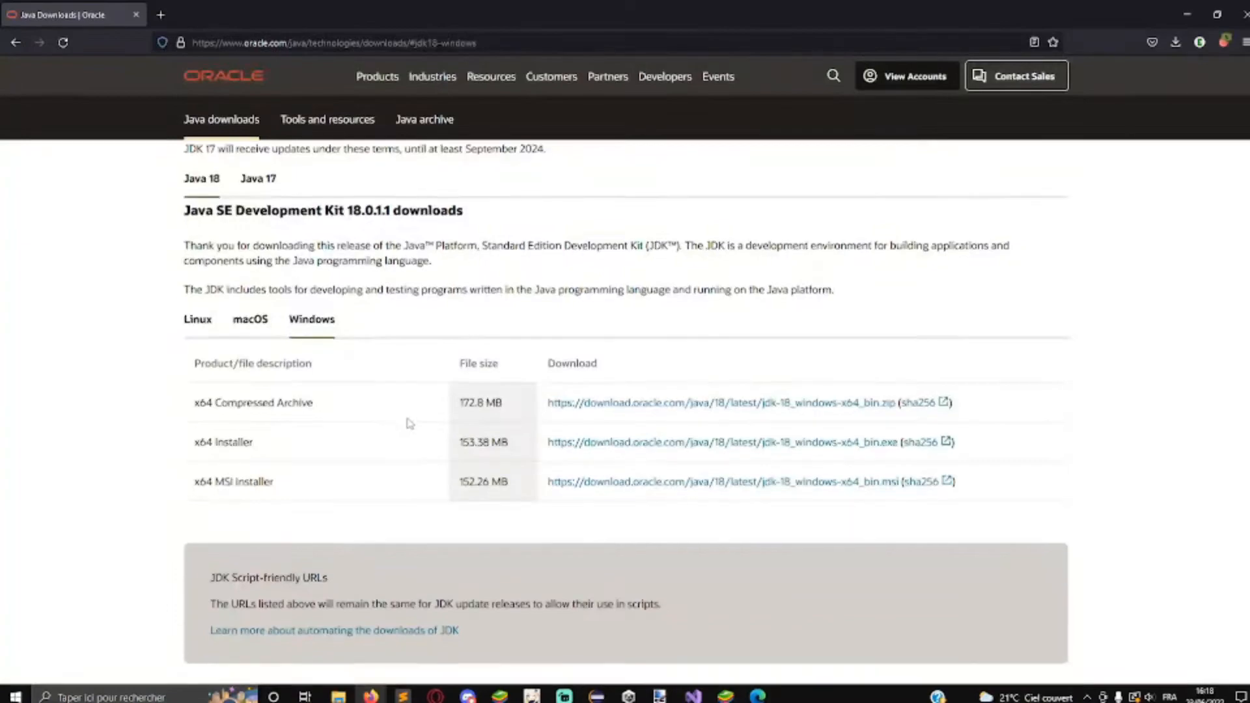
scroll(467, 376, up, 1)
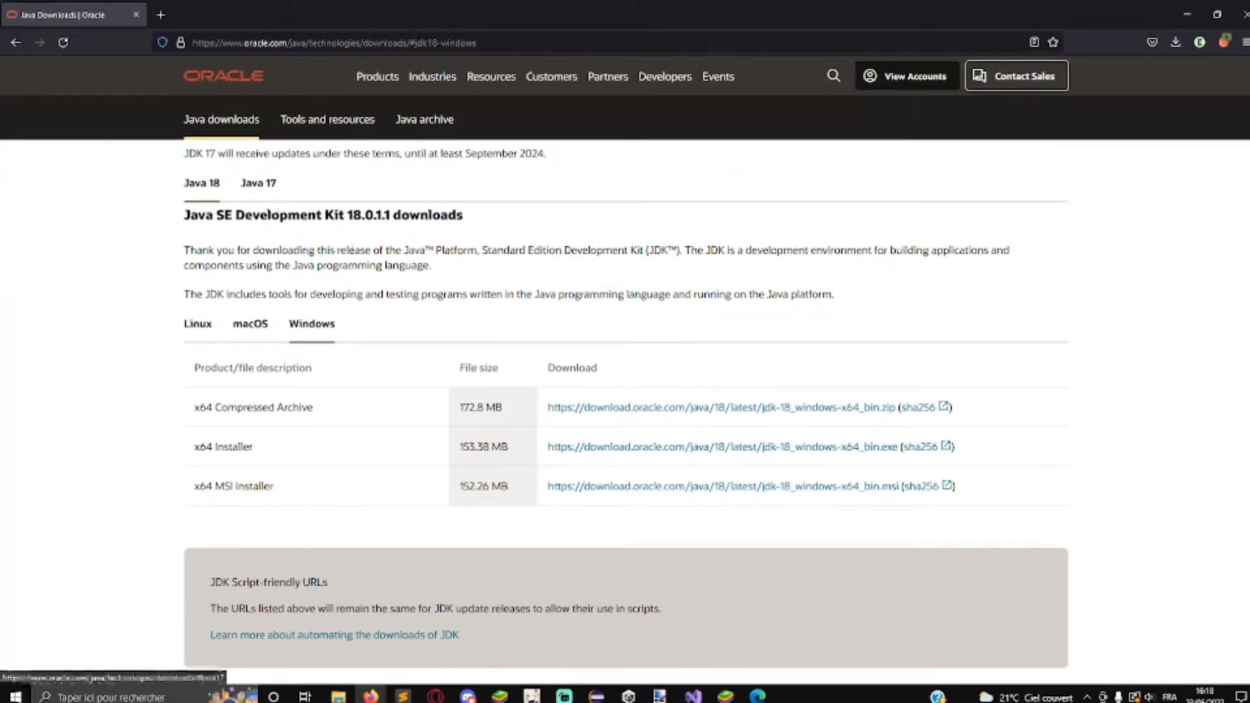
scroll(399, 433, down, 6)
scroll(400, 435, up, 4)
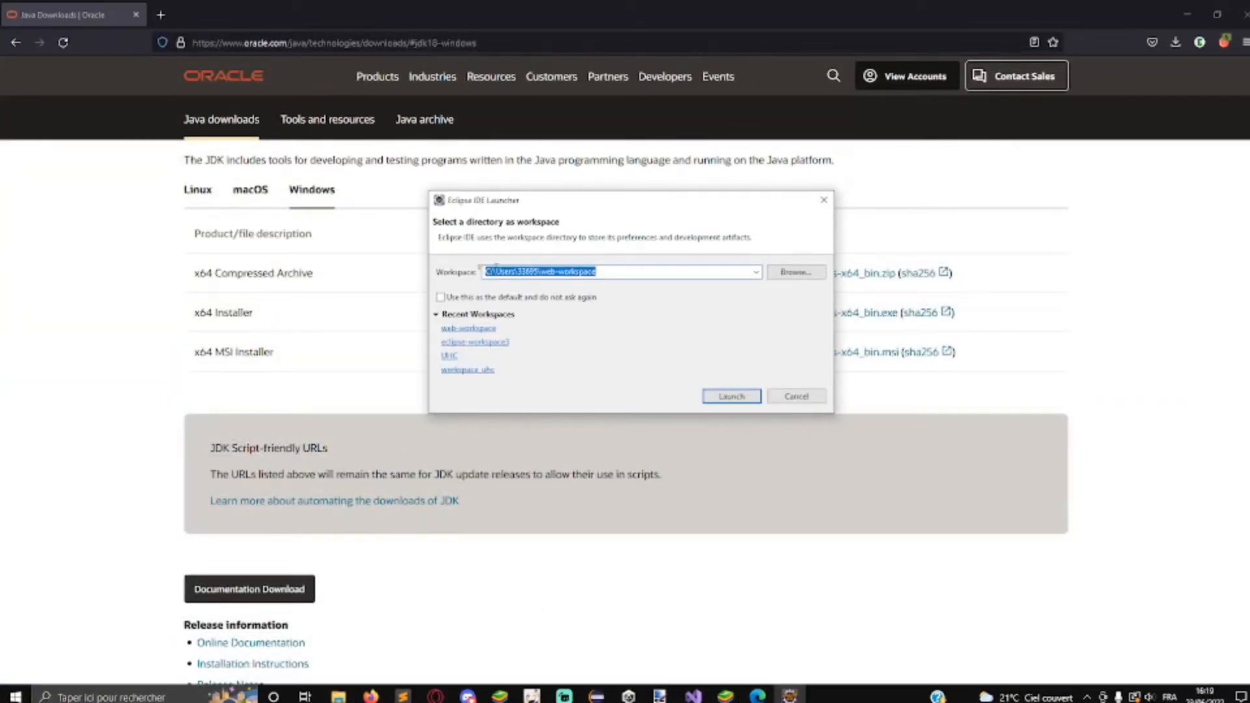
Launch the Eclipse IDE with a workspace folder named Tutos in the user directory and maximize its window
drag(598, 270, 541, 269)
text(tuto)
key(Return)
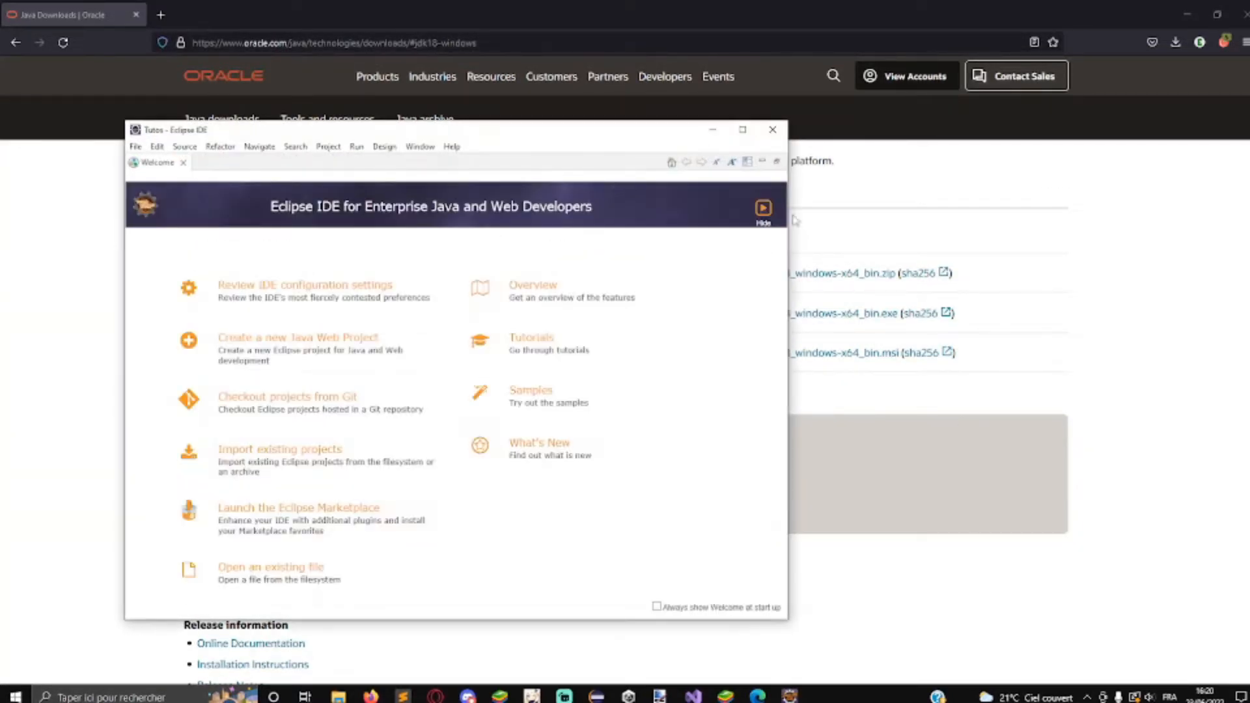
click(740, 130)
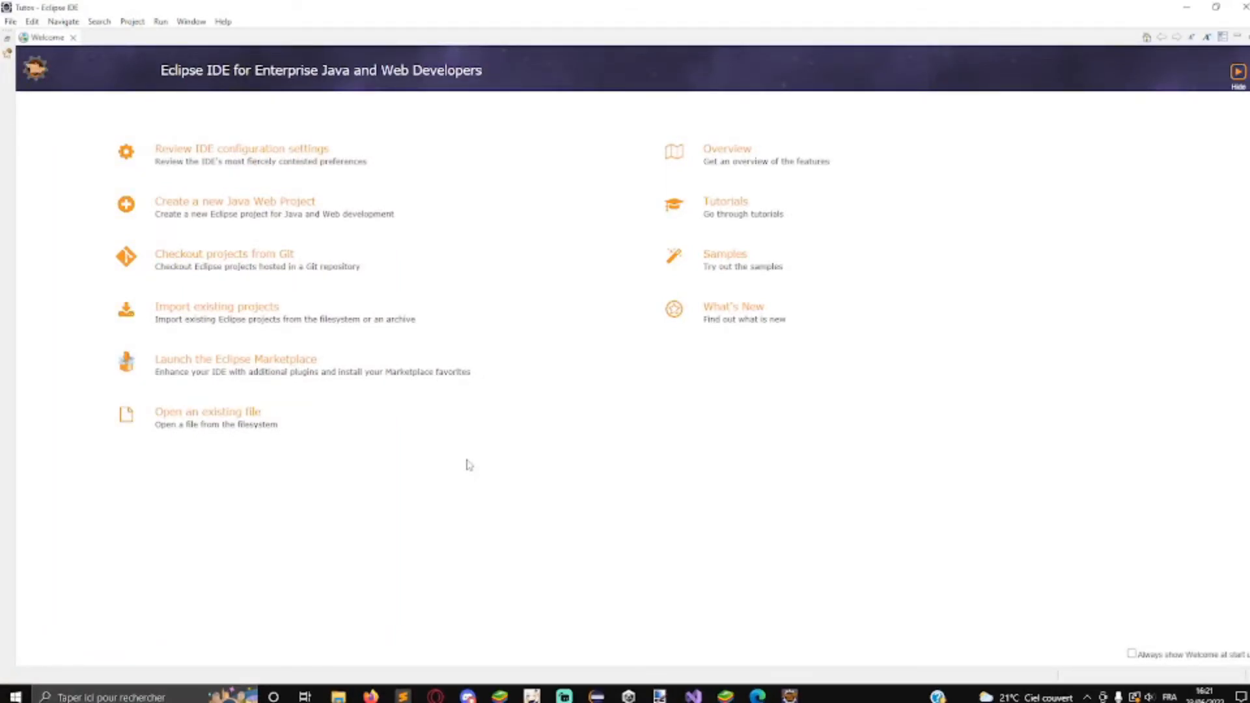
Filter the new-item wizards by "java" and start the Java Project wizard
click(10, 21)
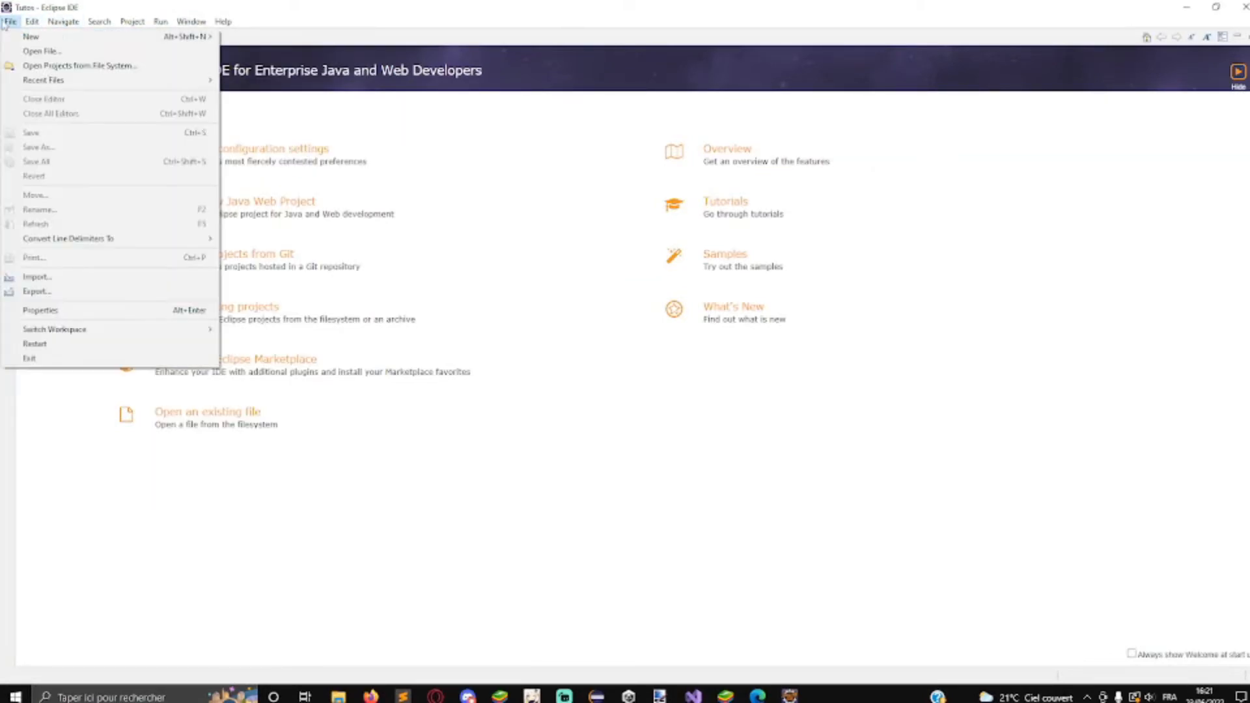
mouse_move(39, 36)
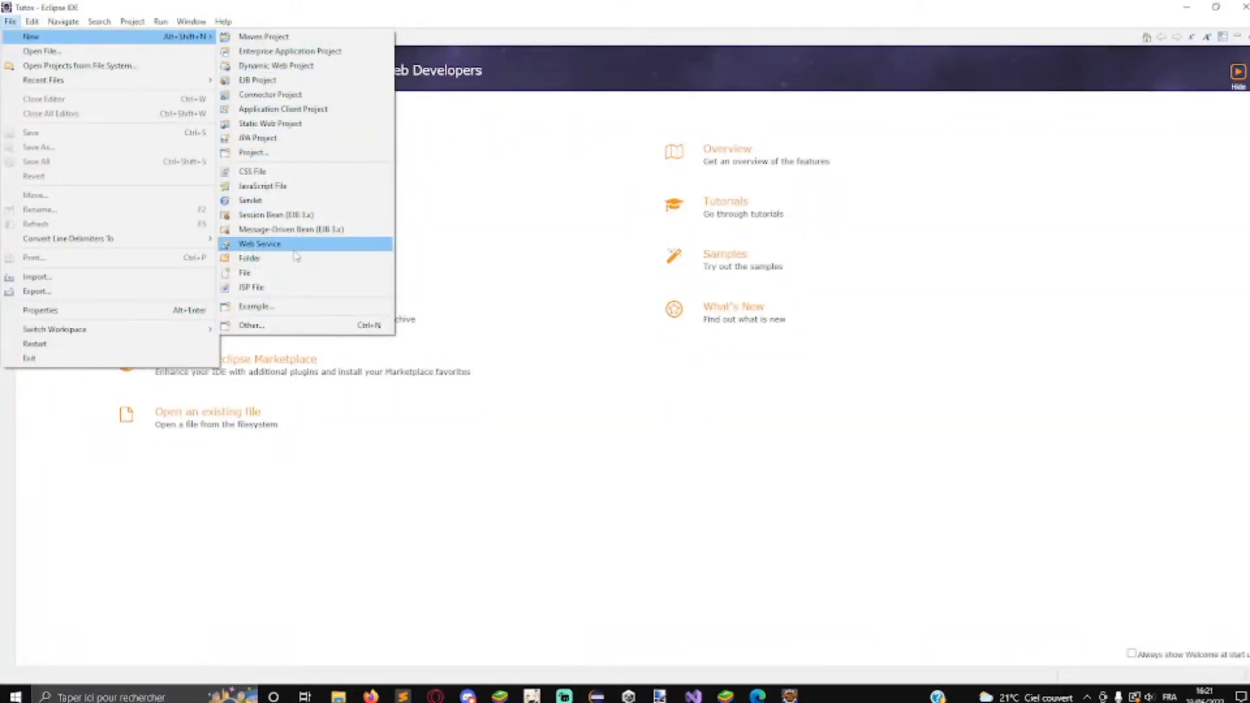
click(286, 325)
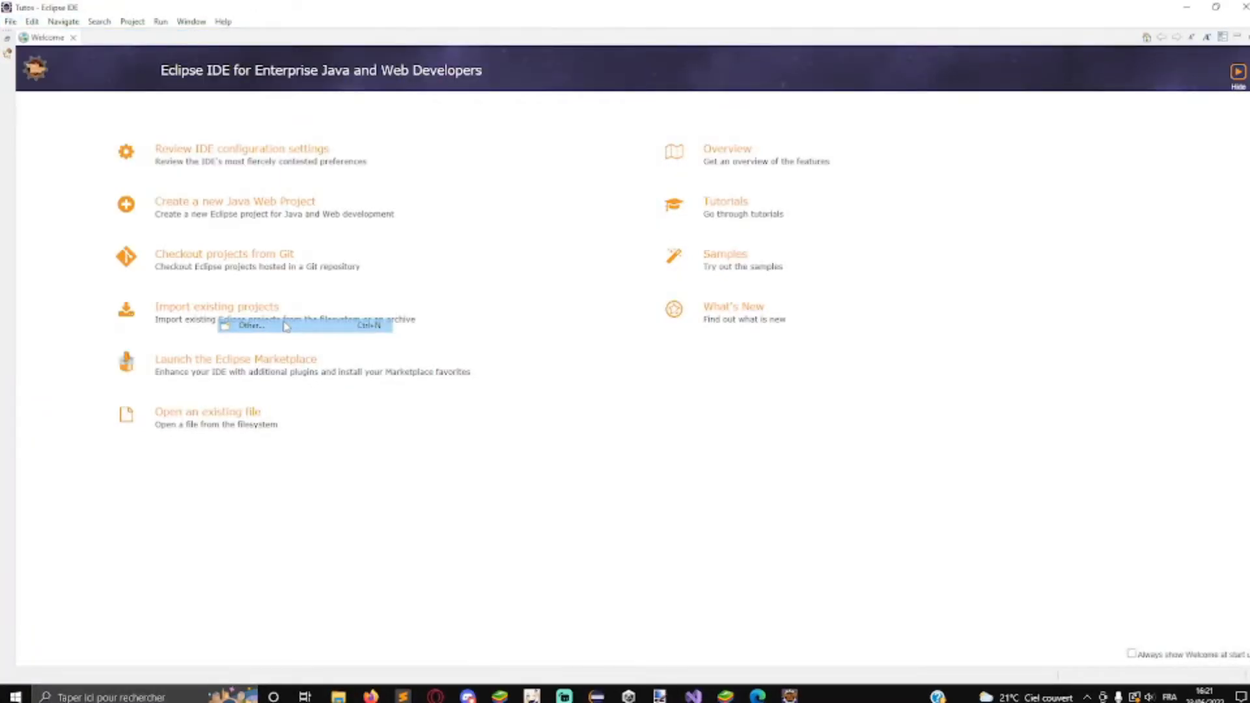
text(java)
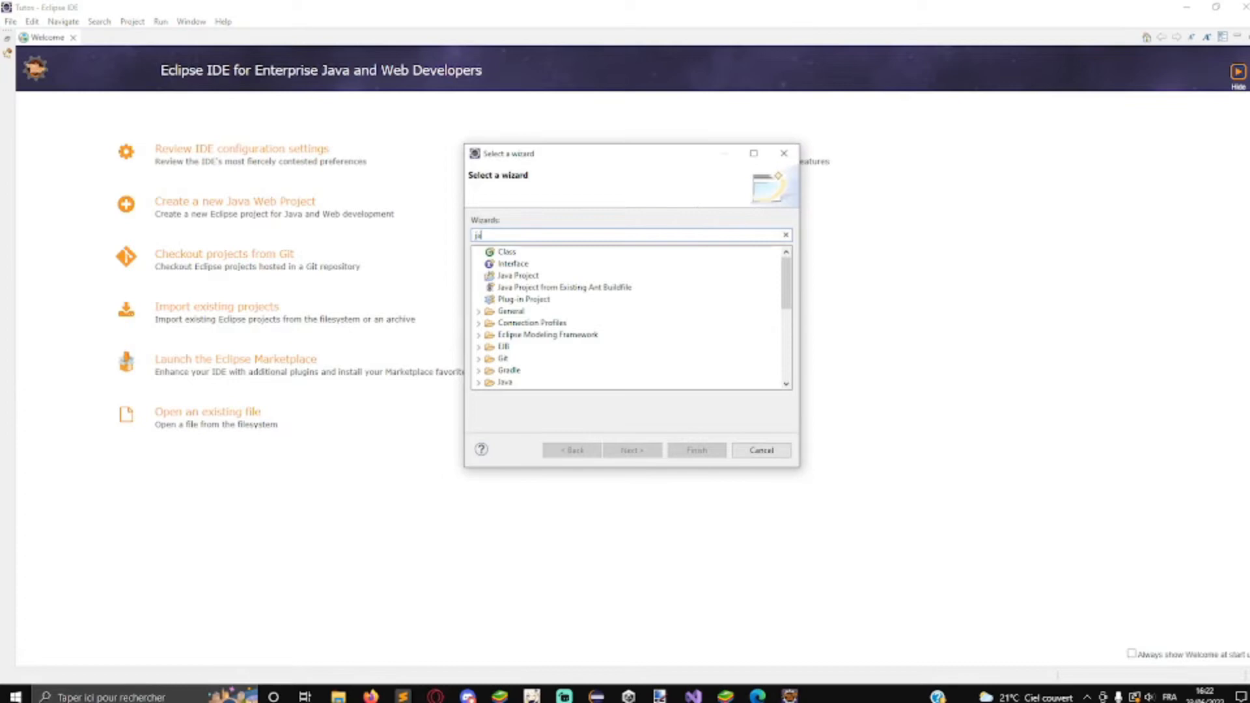
click(518, 275)
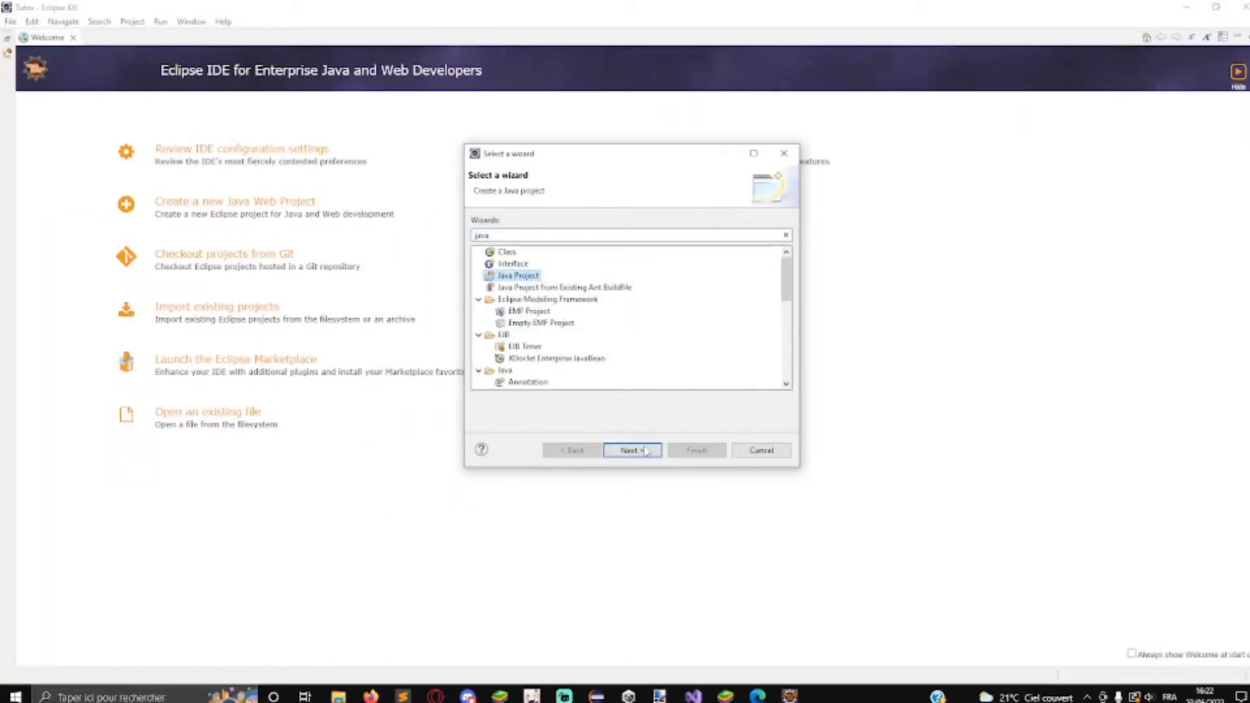
click(622, 452)
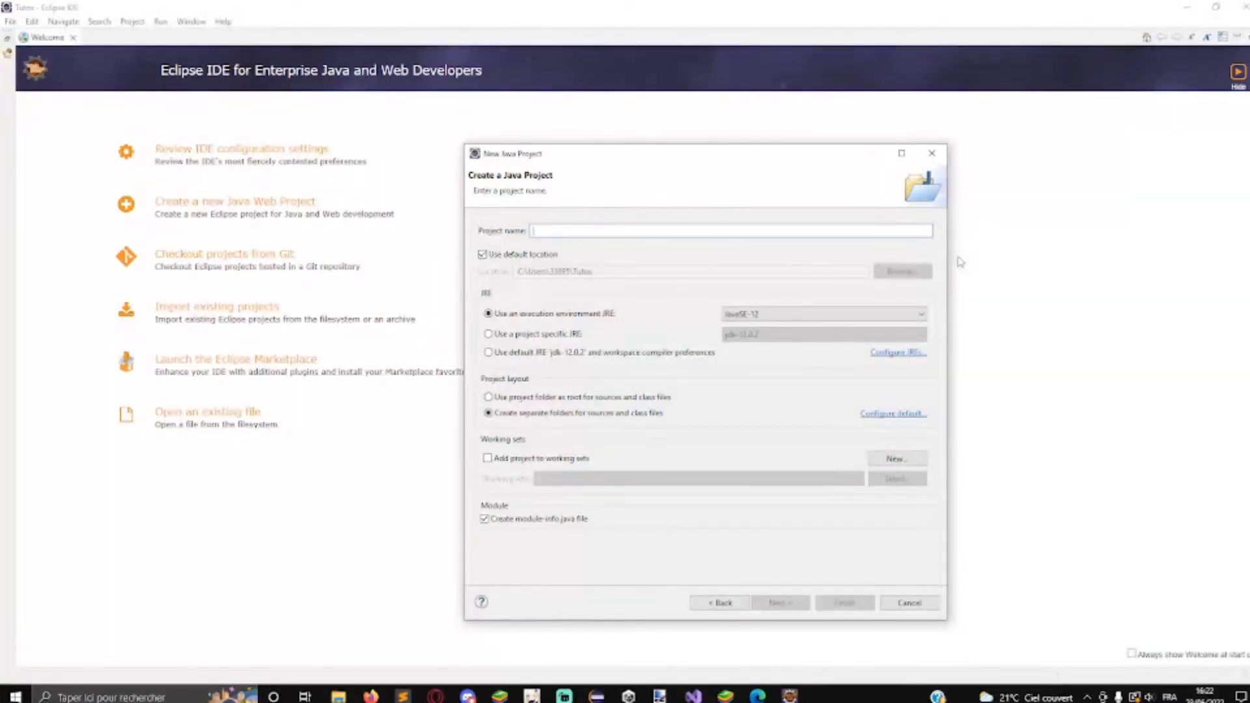
Create the Java project with the name Tuto, without a module-info.java file, and accept opening the Java perspective
text(Tuto)
key(Return)
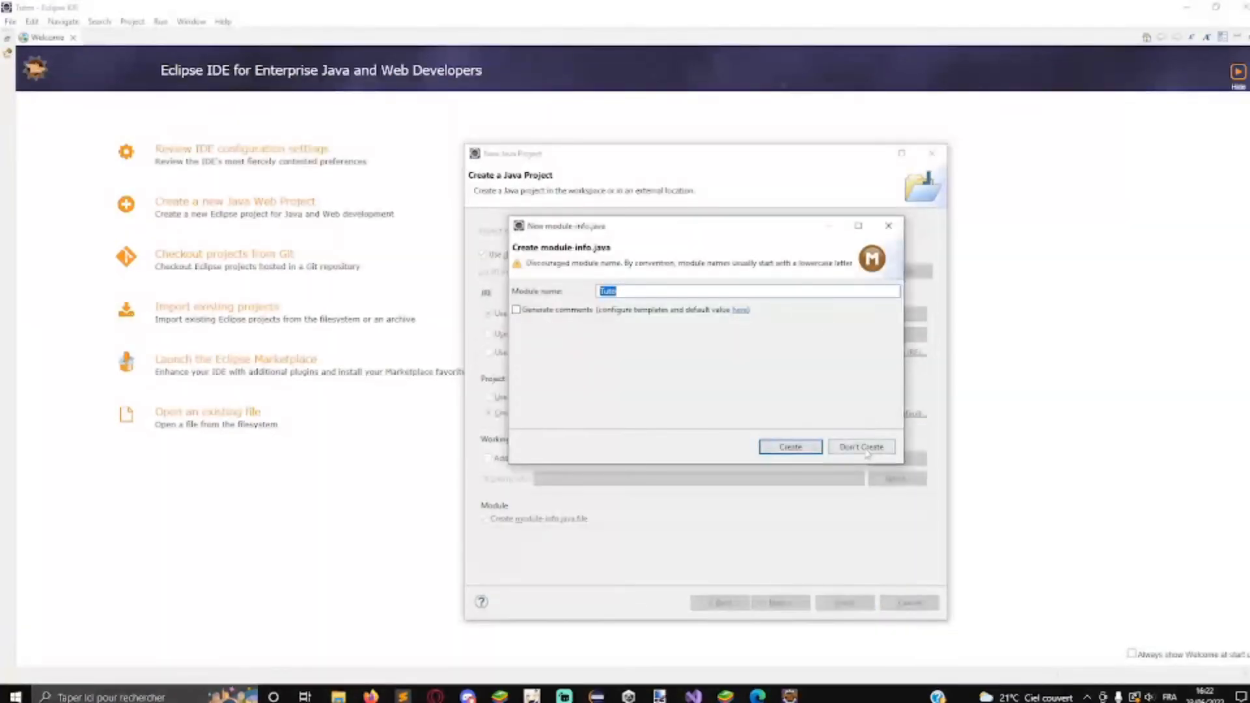
key(Return)
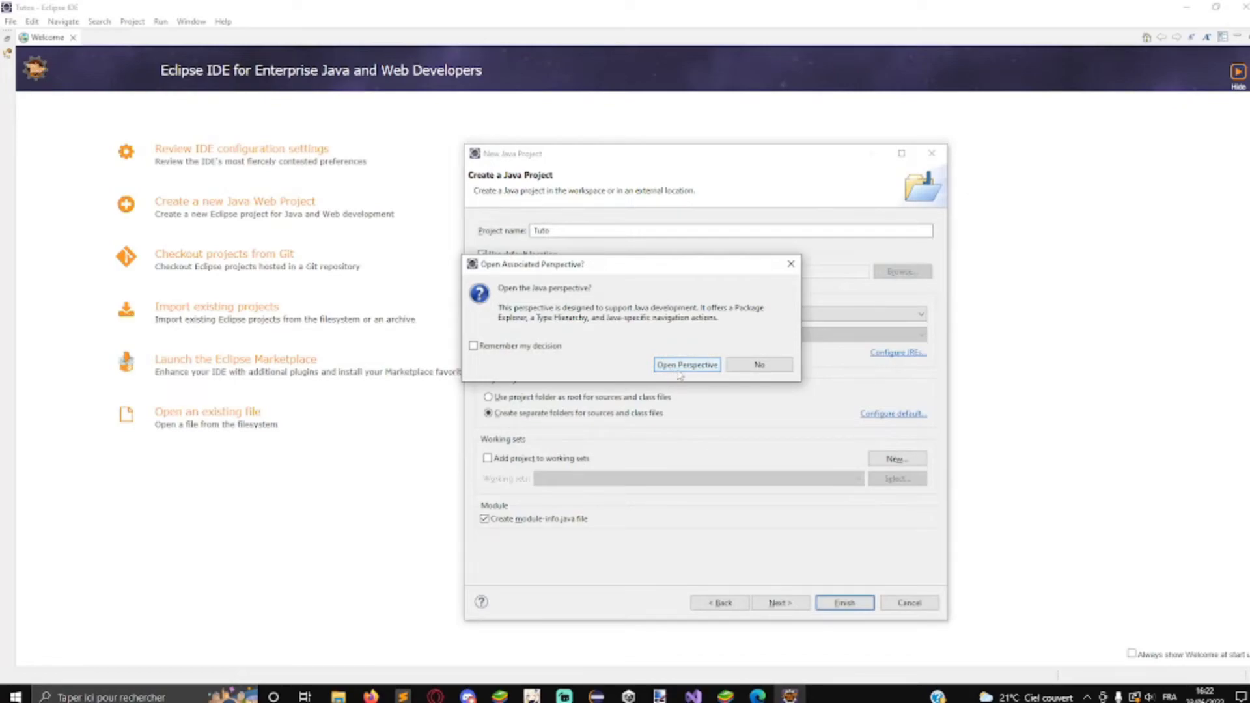
click(713, 367)
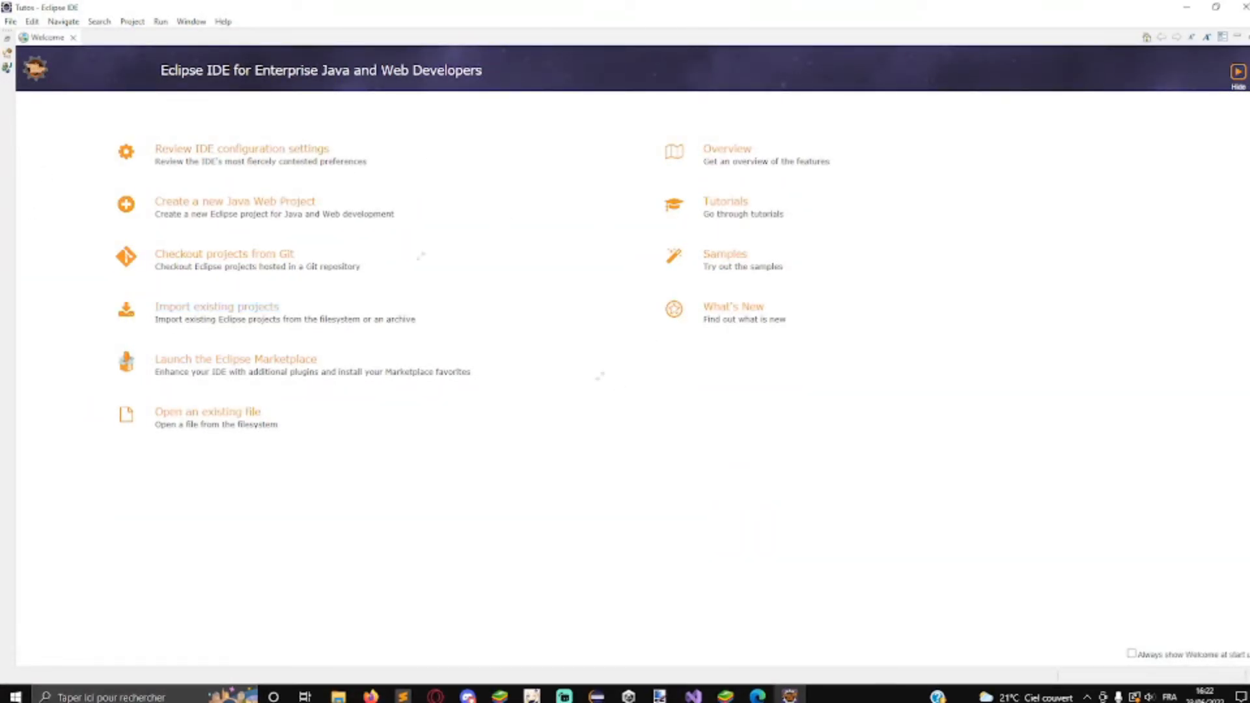
click(133, 21)
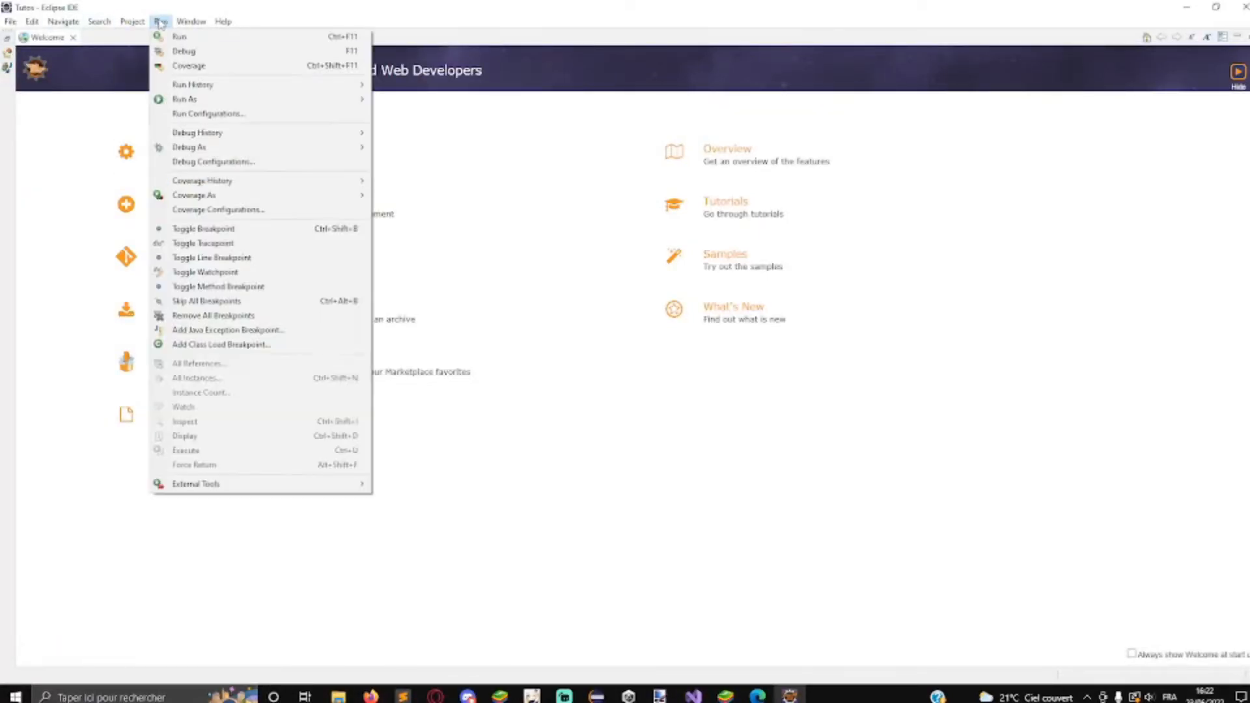
mouse_move(218, 65)
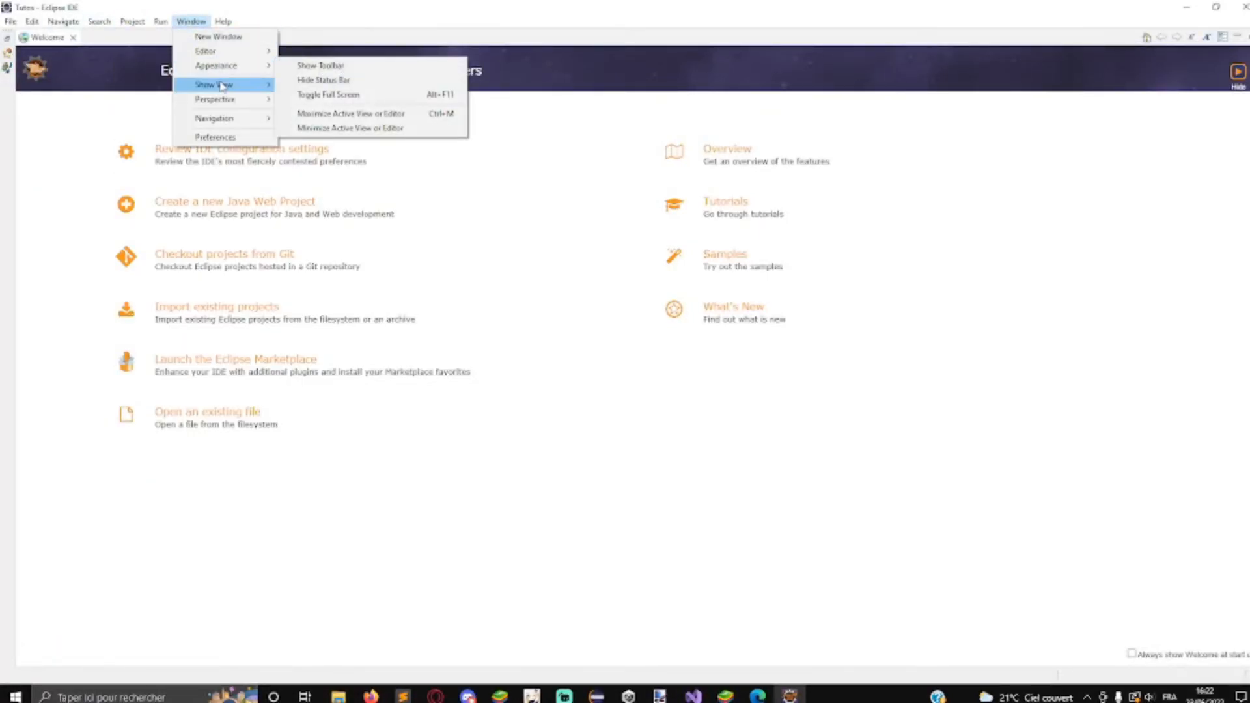
mouse_move(238, 108)
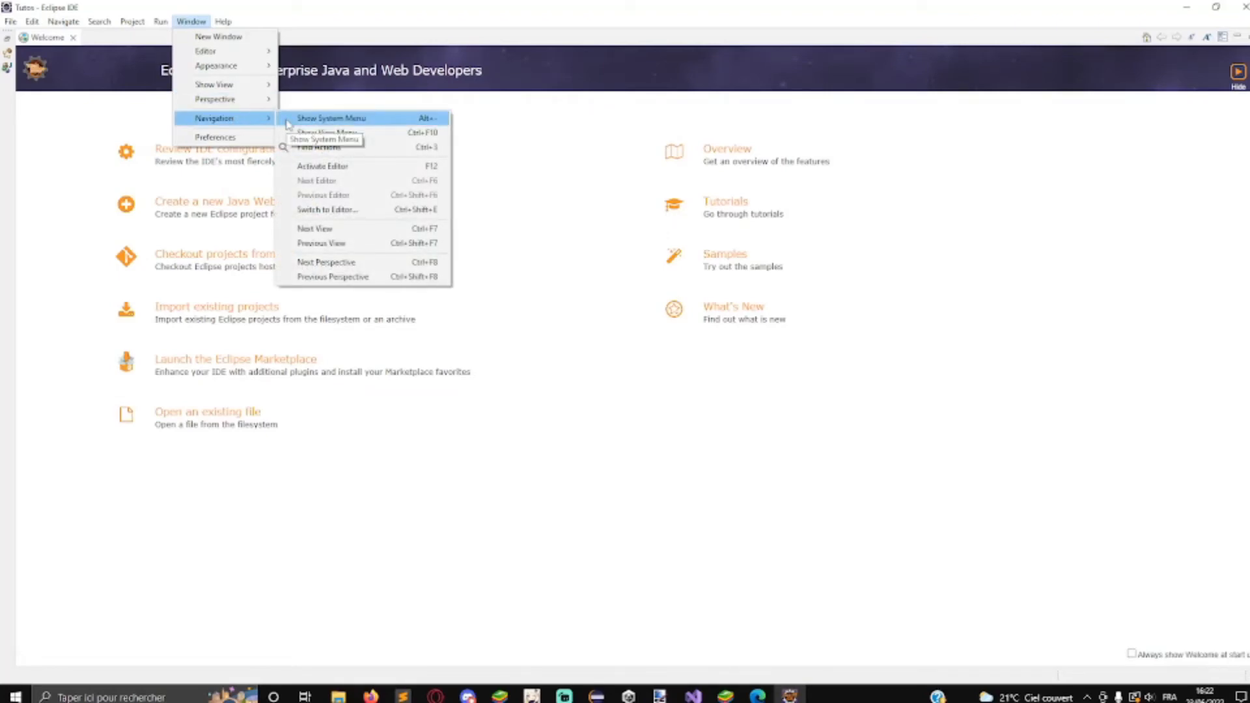
click(317, 92)
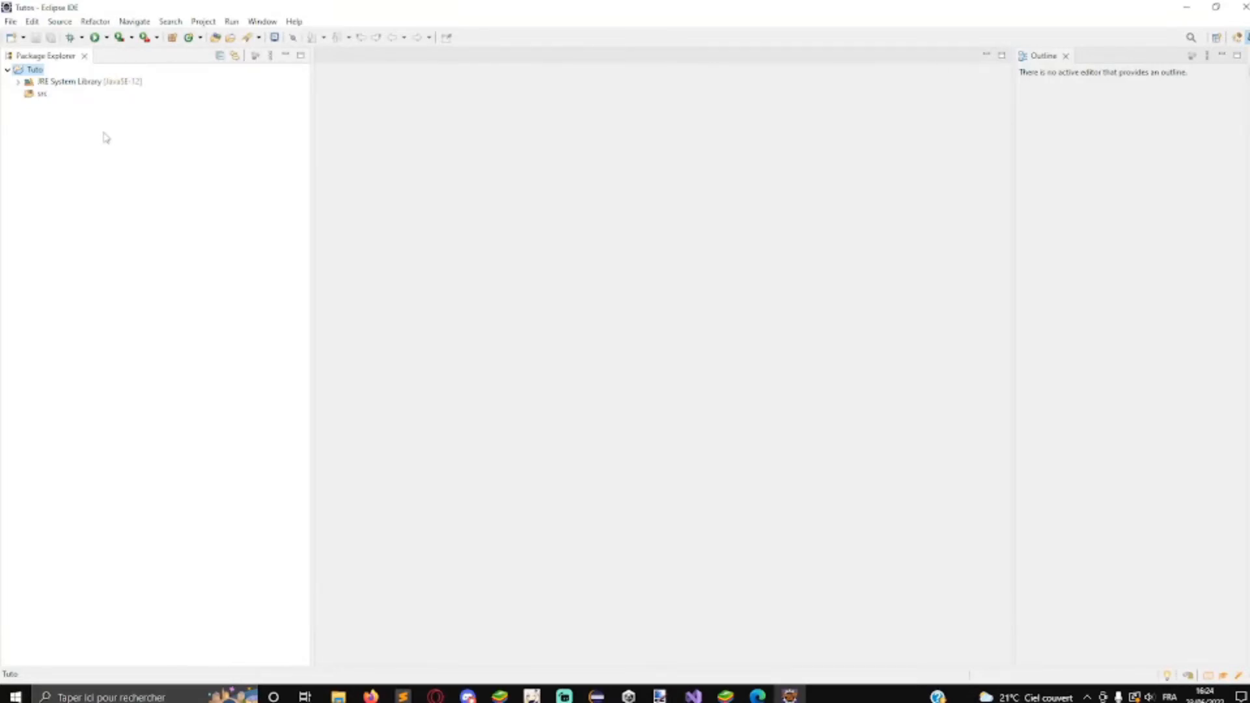
Create a package named fr.futuro.main in the src folder of the Tuto project
right_click(26, 91)
mouse_move(69, 102)
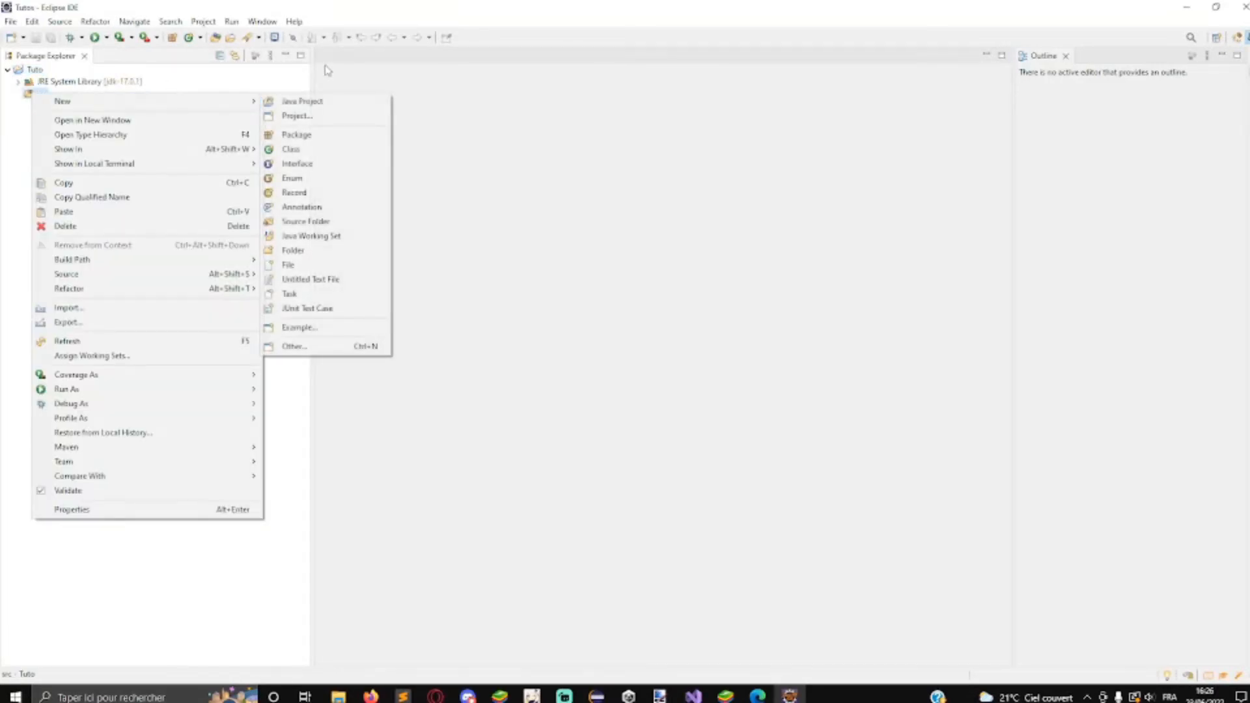
click(293, 135)
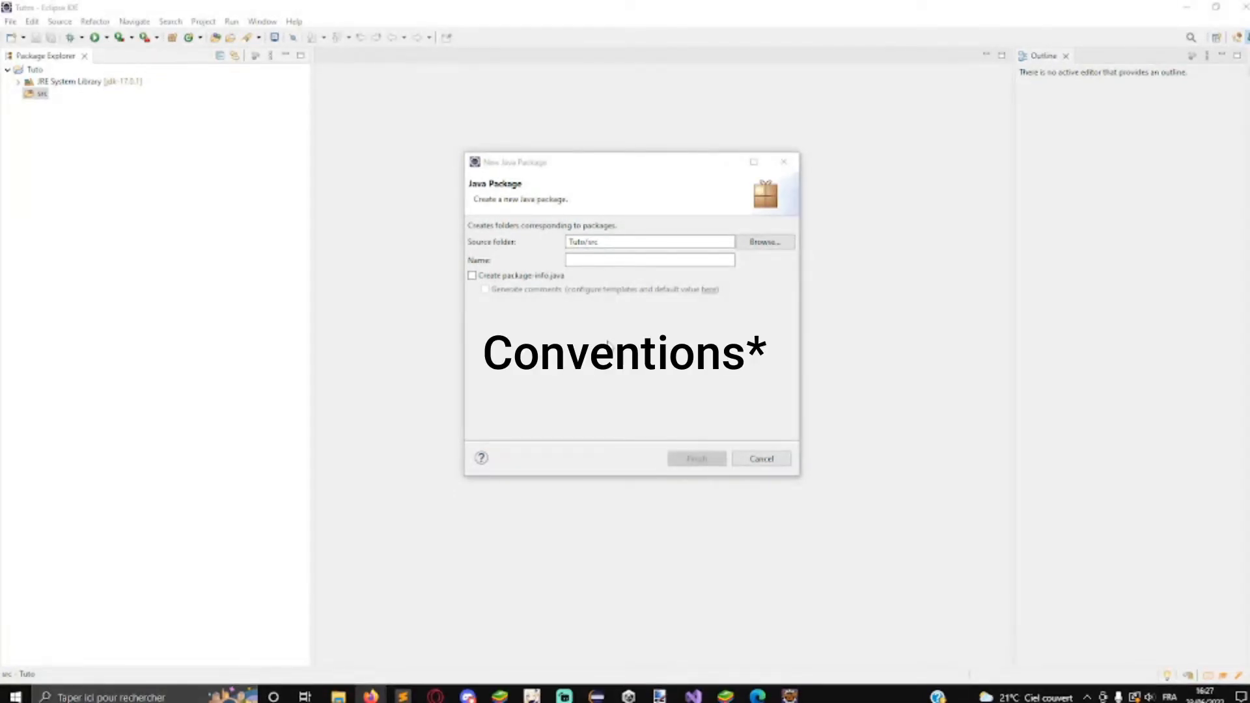
click(613, 259)
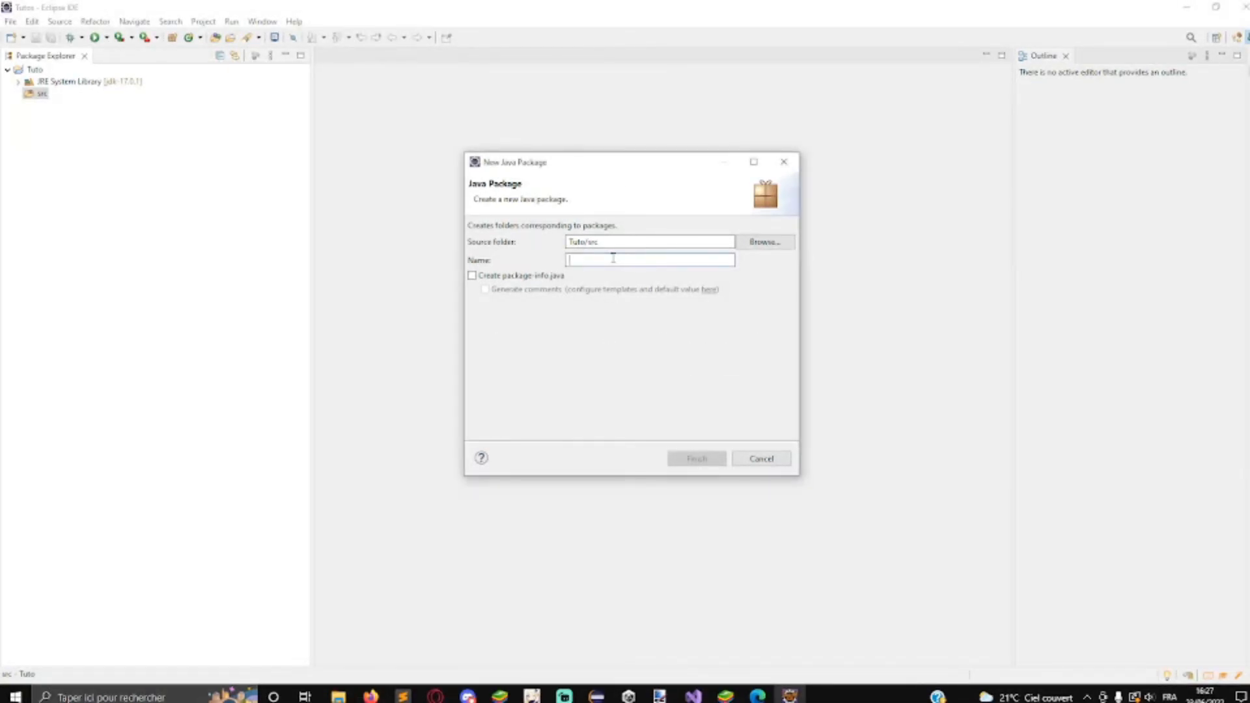
text(com)
key(BackSpace)
key(BackSpace)
key(BackSpace)
text(fr)
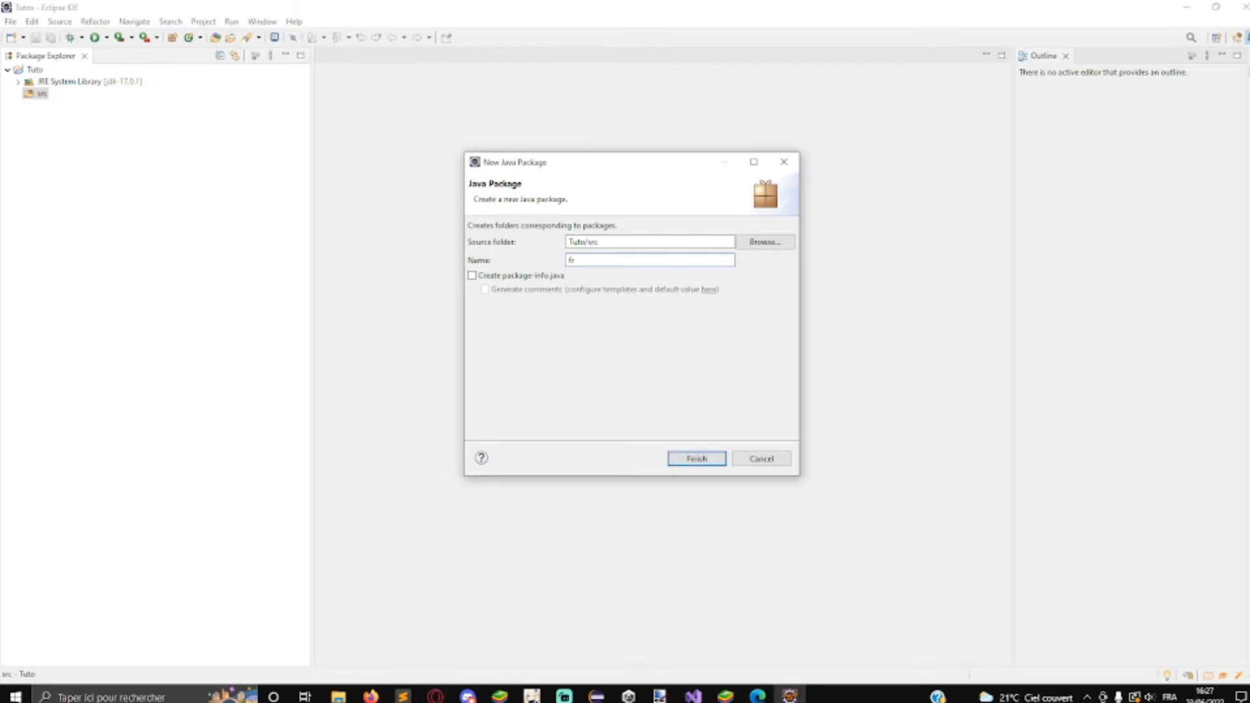
text(.tuto)
text(ro.)
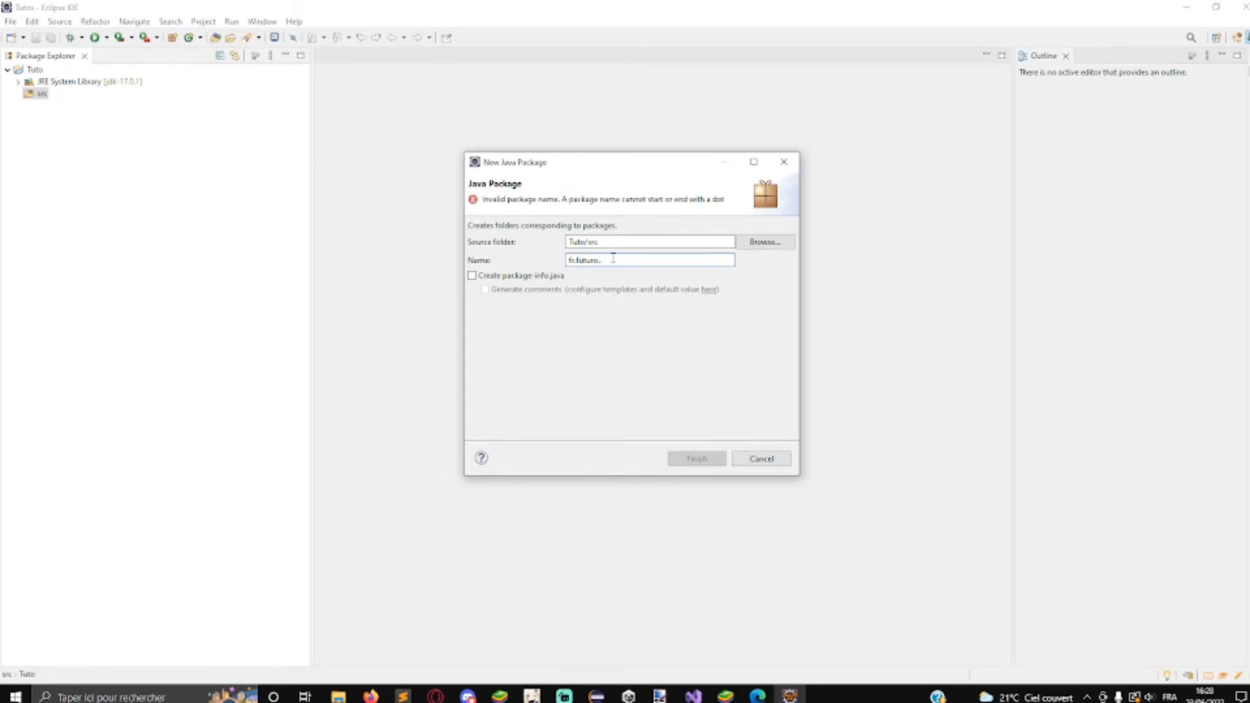
text(main)
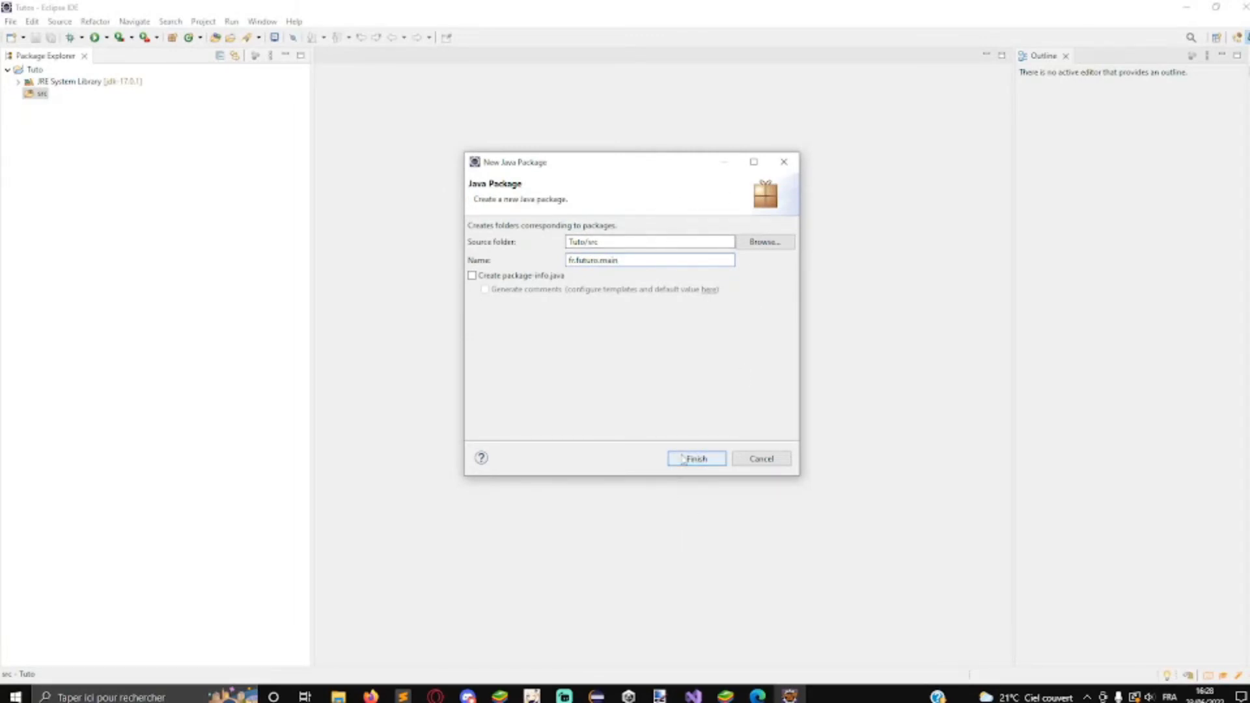
click(680, 468)
Create a public class named Main in the fr.futuro.main package, including the public static void main(String[] args) method stub
right_click(52, 105)
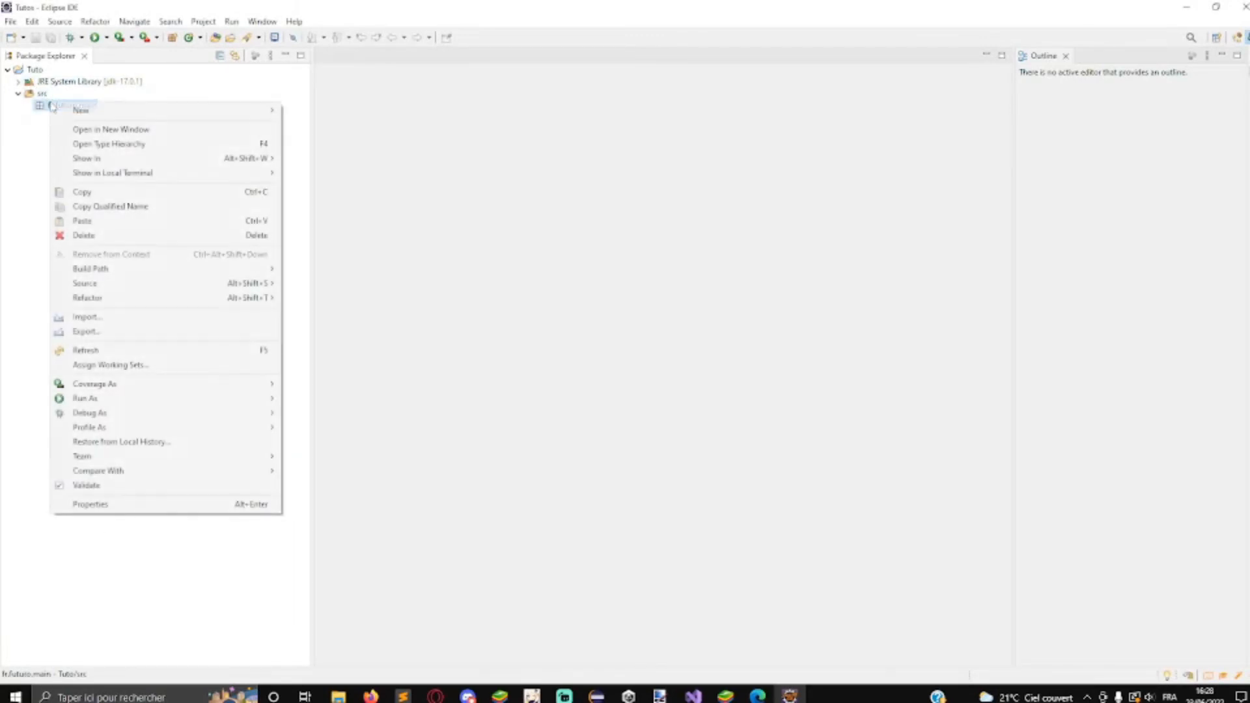
mouse_move(86, 113)
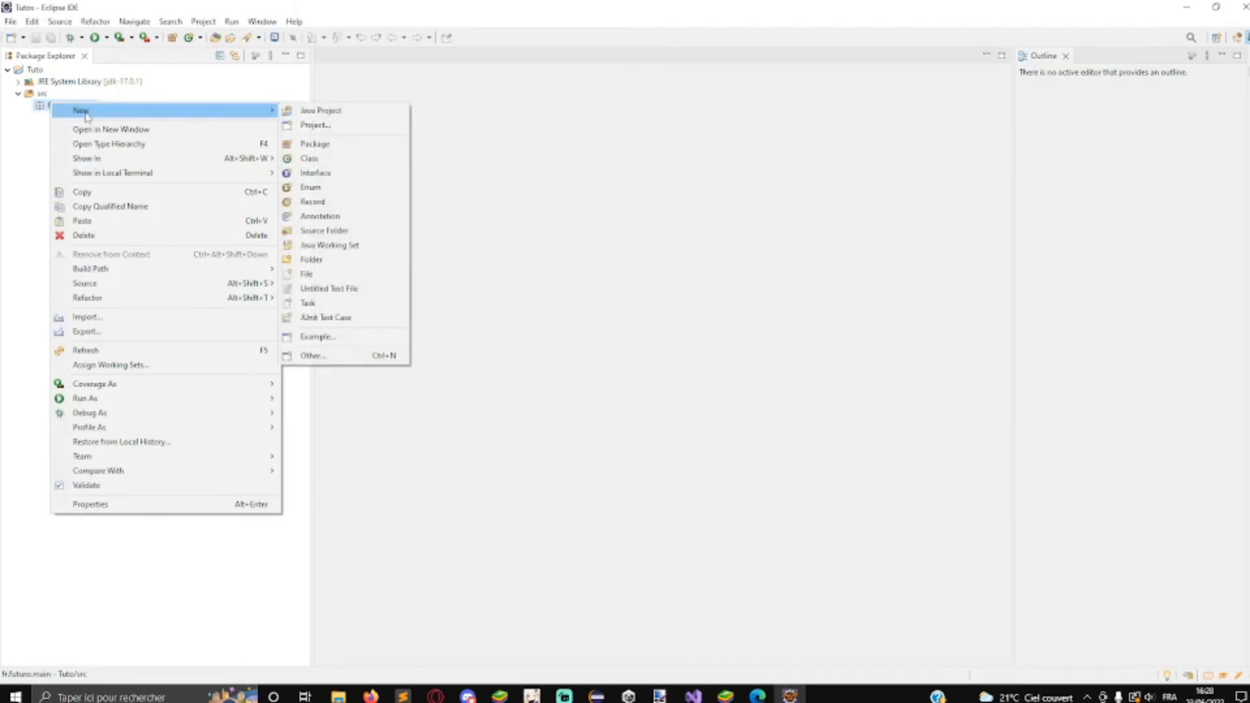
click(318, 164)
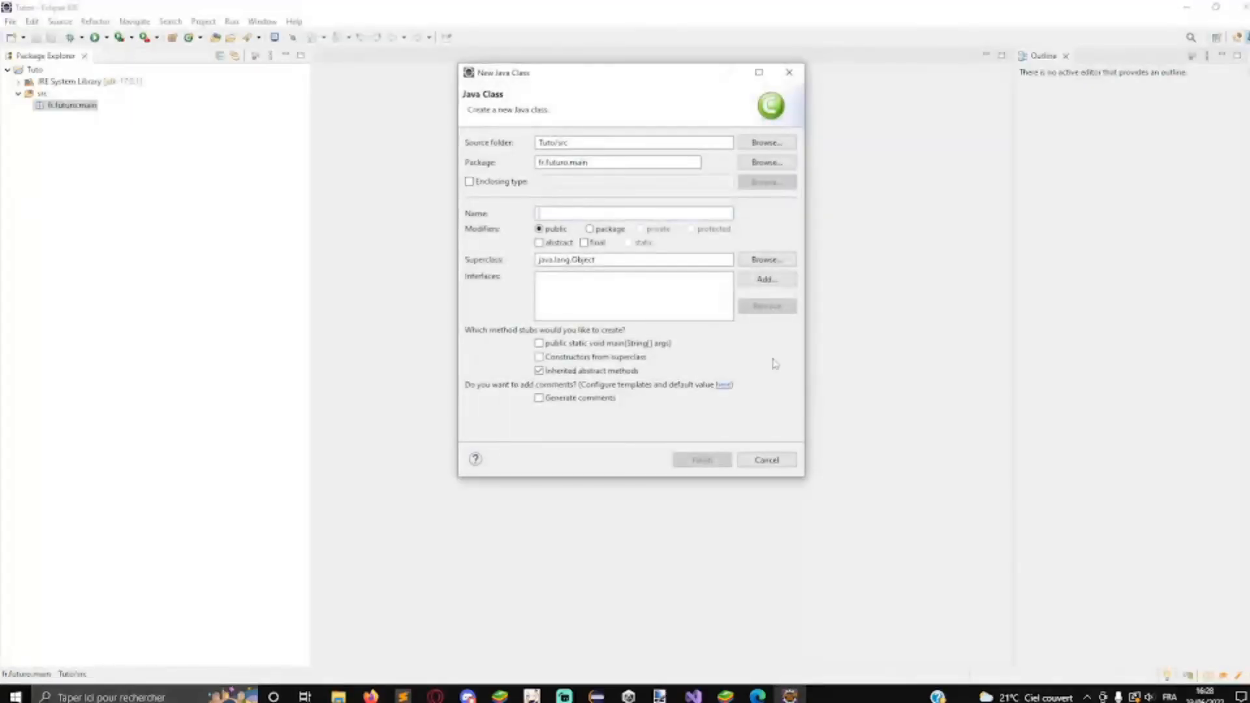
click(539, 345)
click(610, 210)
text(Main)
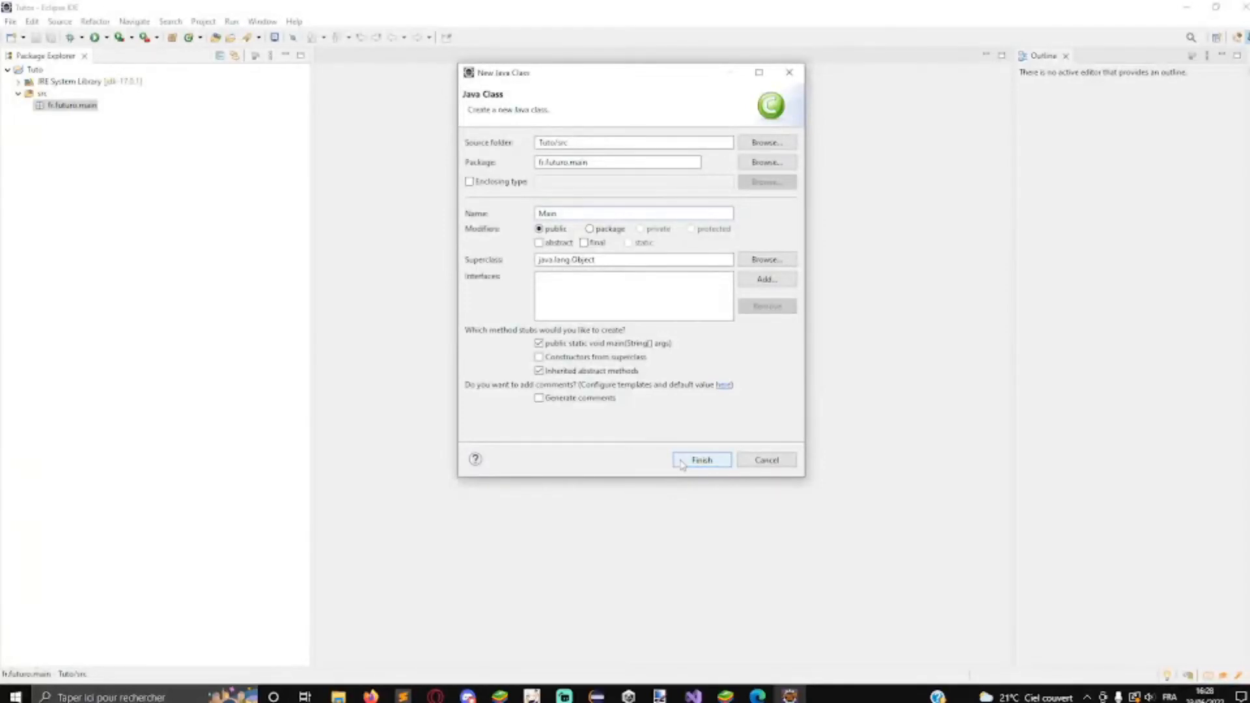
drag(560, 213, 524, 213)
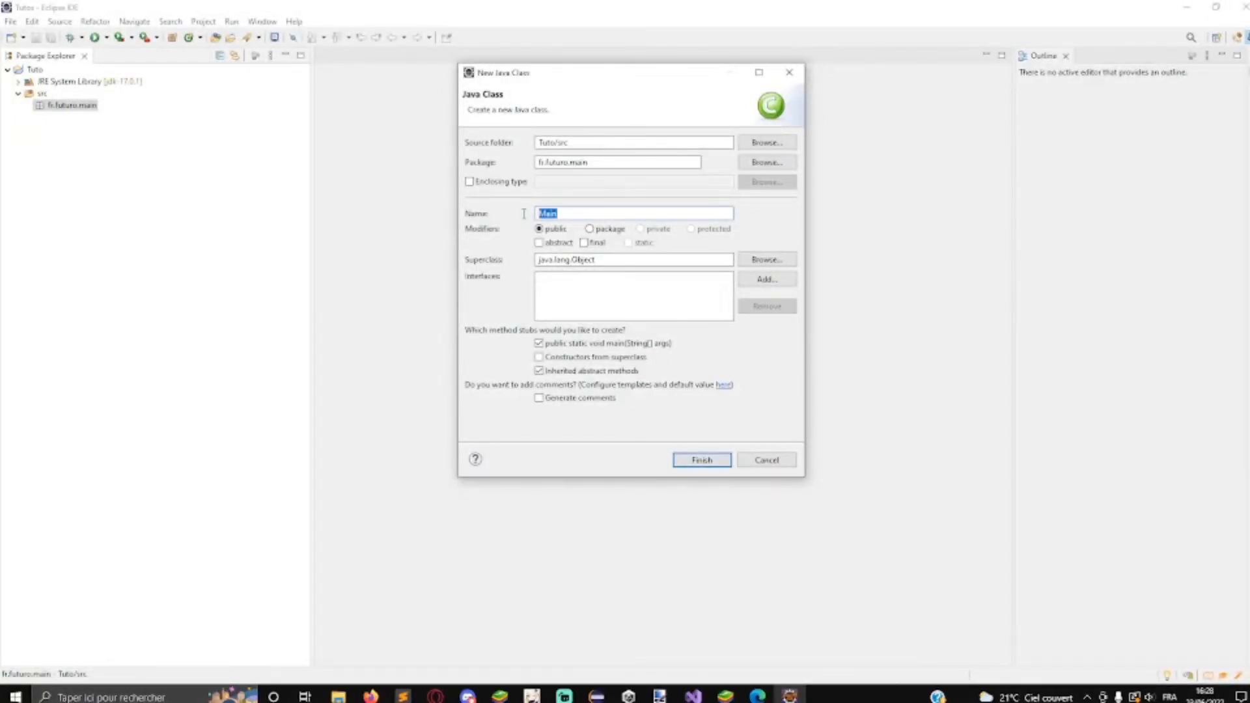
click(571, 209)
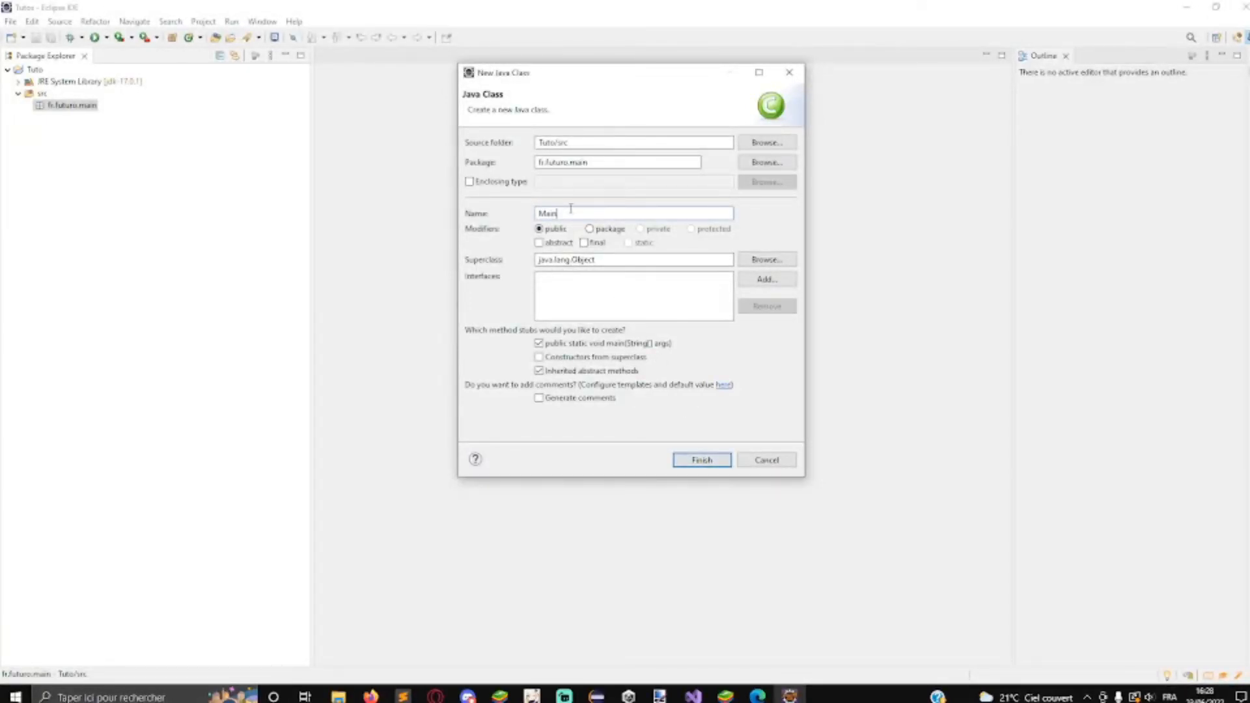
click(700, 460)
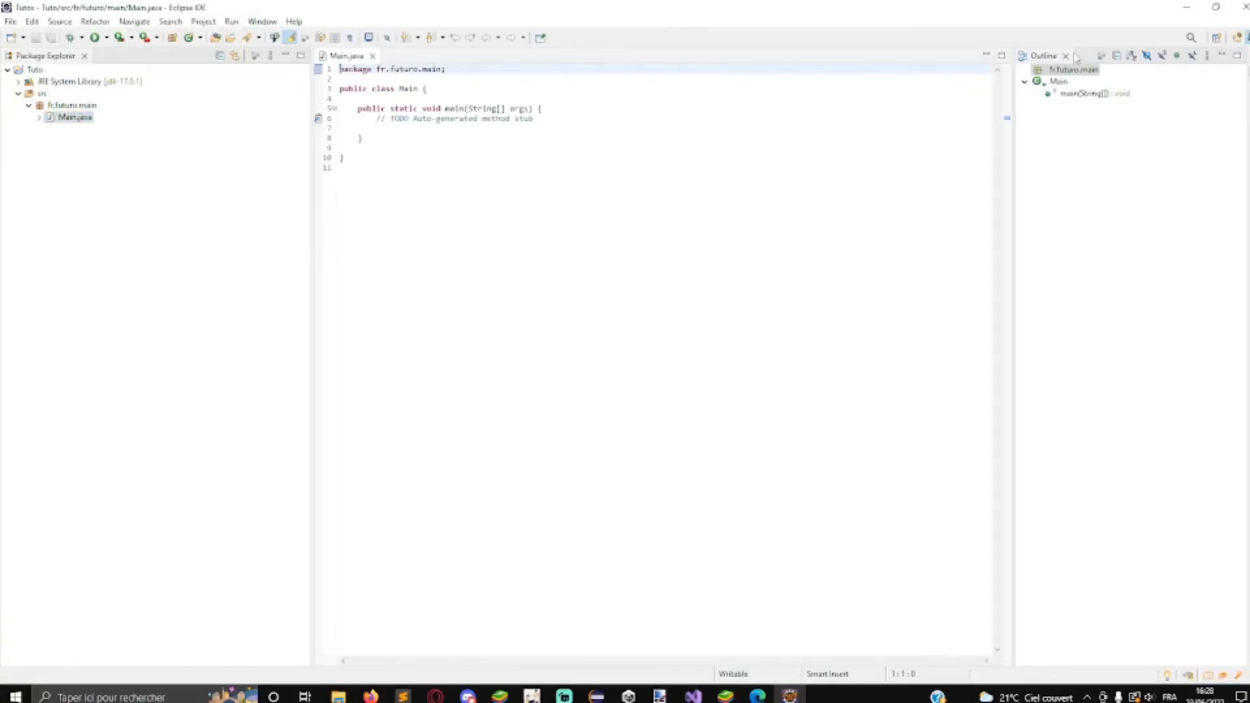
Close the Outline view and open the General Appearance settings in the preferences
click(1066, 57)
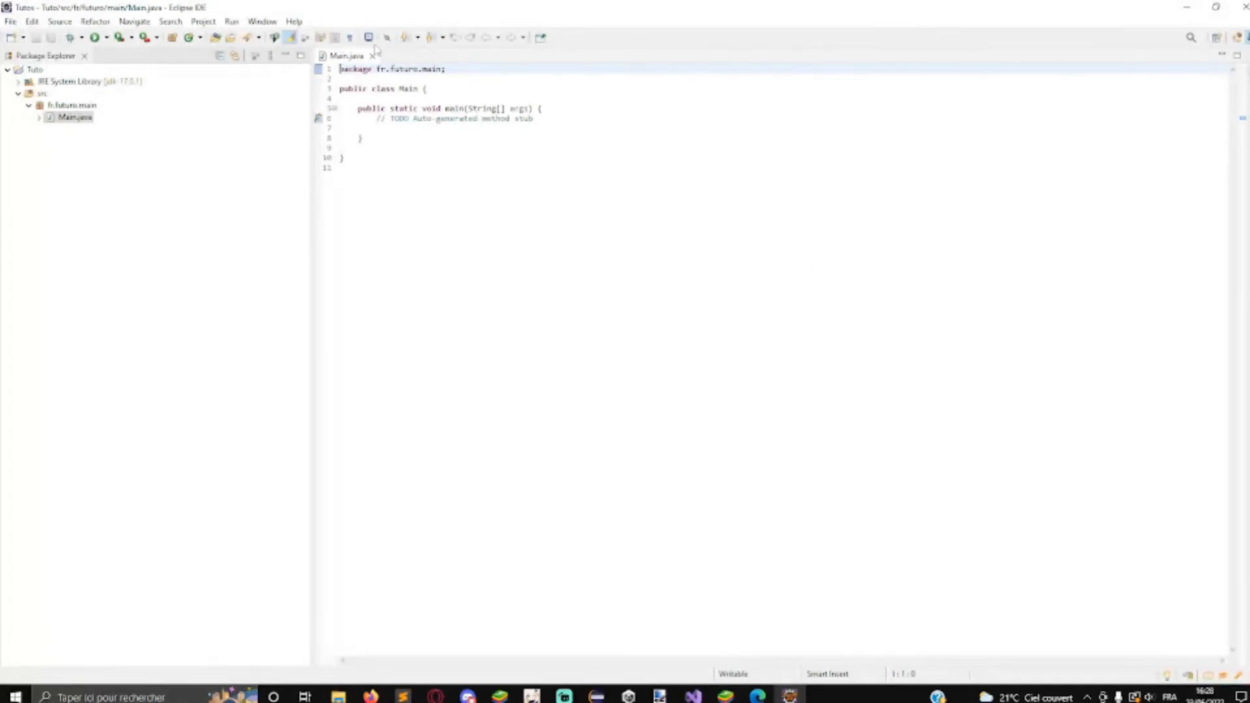
click(249, 22)
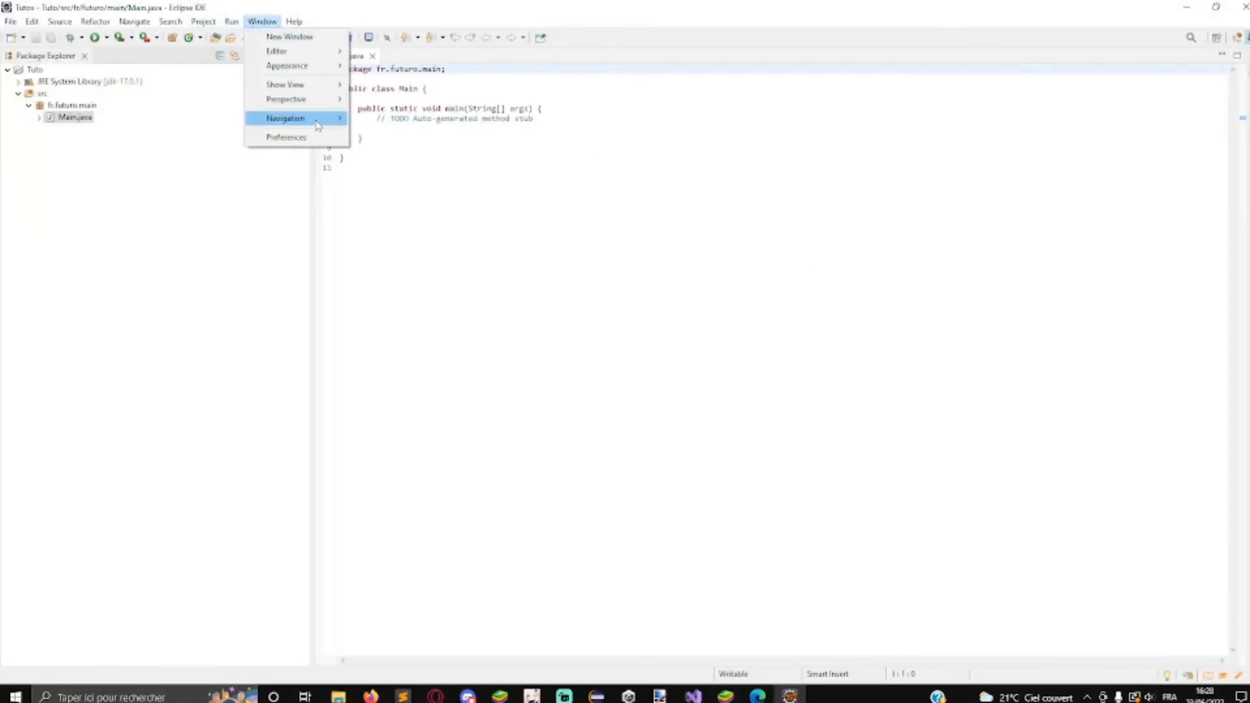
click(286, 137)
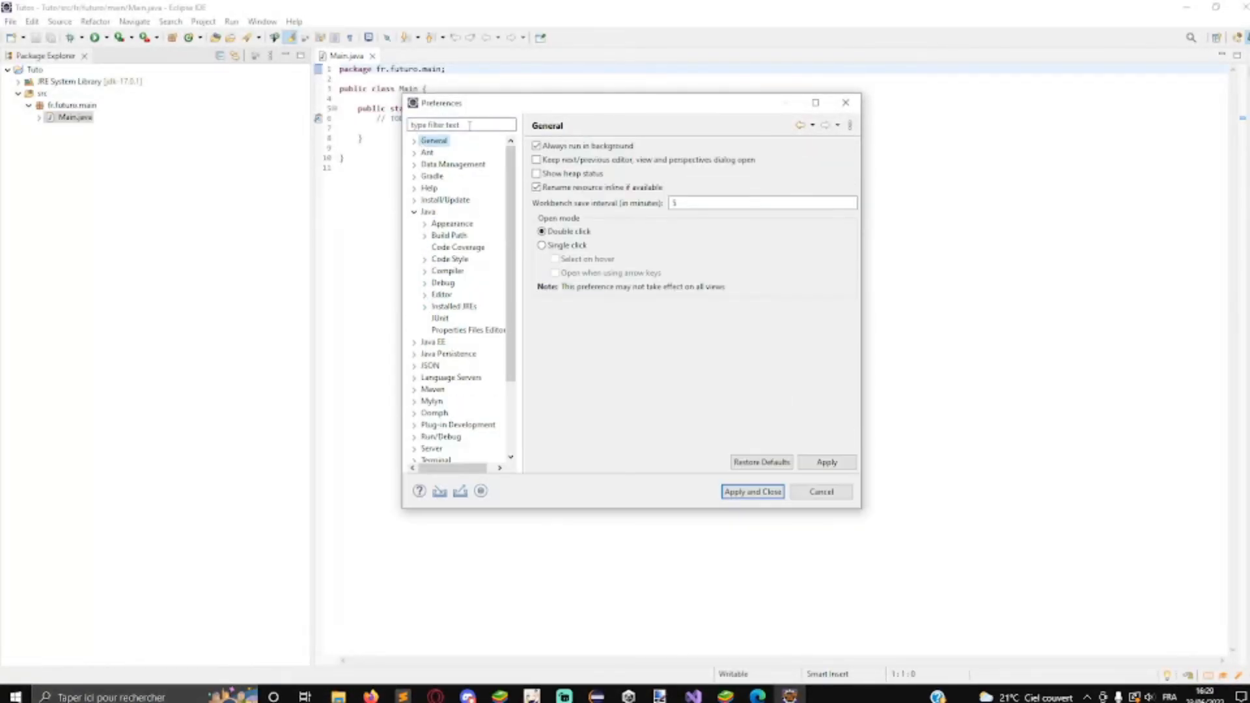
click(414, 141)
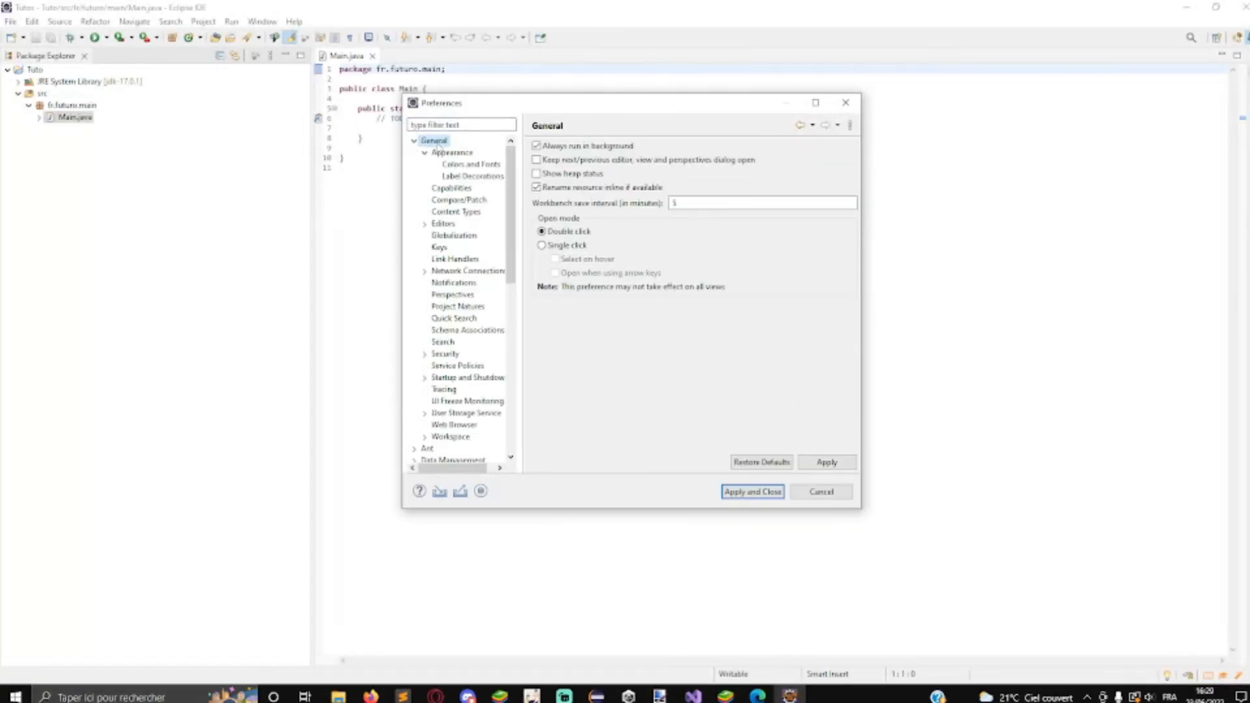
click(443, 153)
click(425, 154)
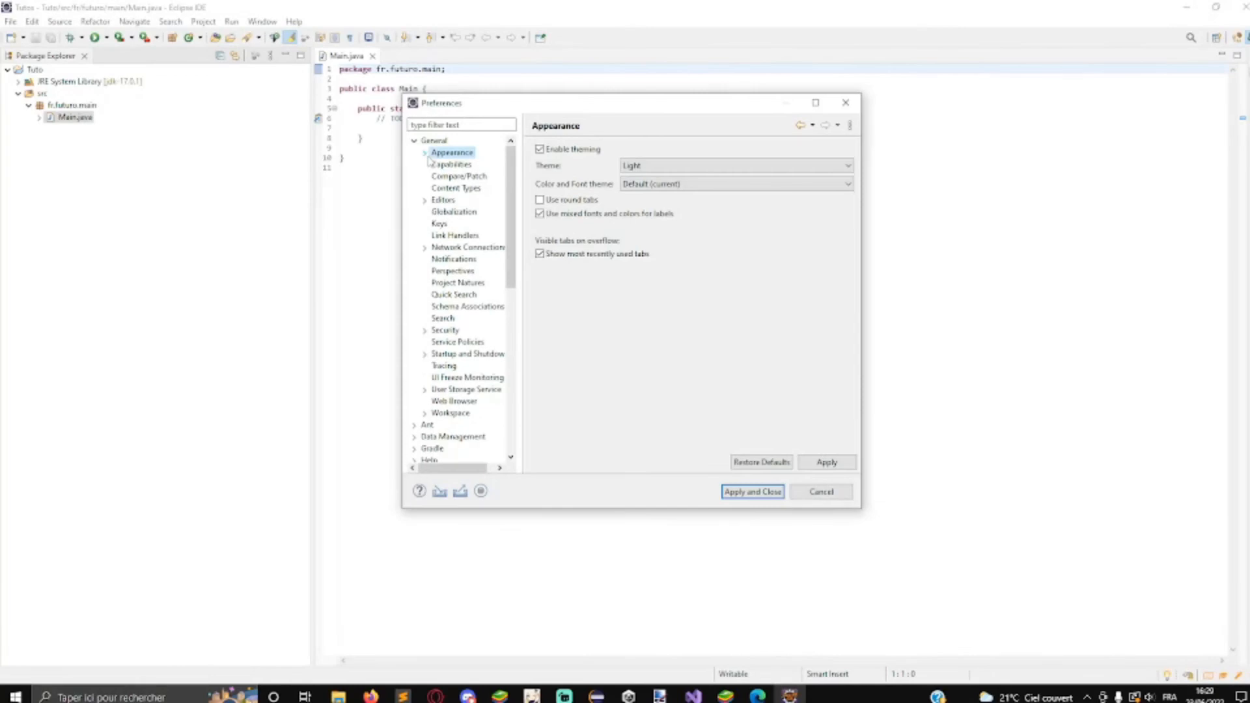
Set the theme to Dark, apply it, close the preferences and dismiss the restart notification
click(657, 166)
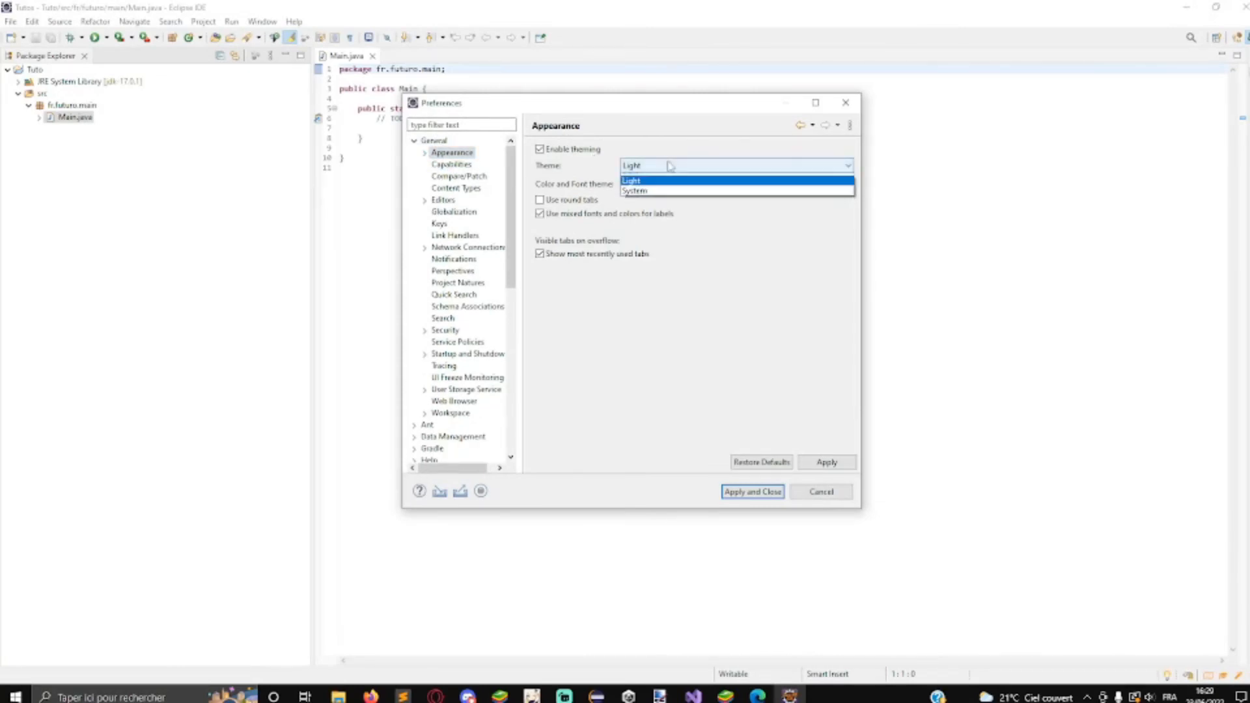
click(670, 189)
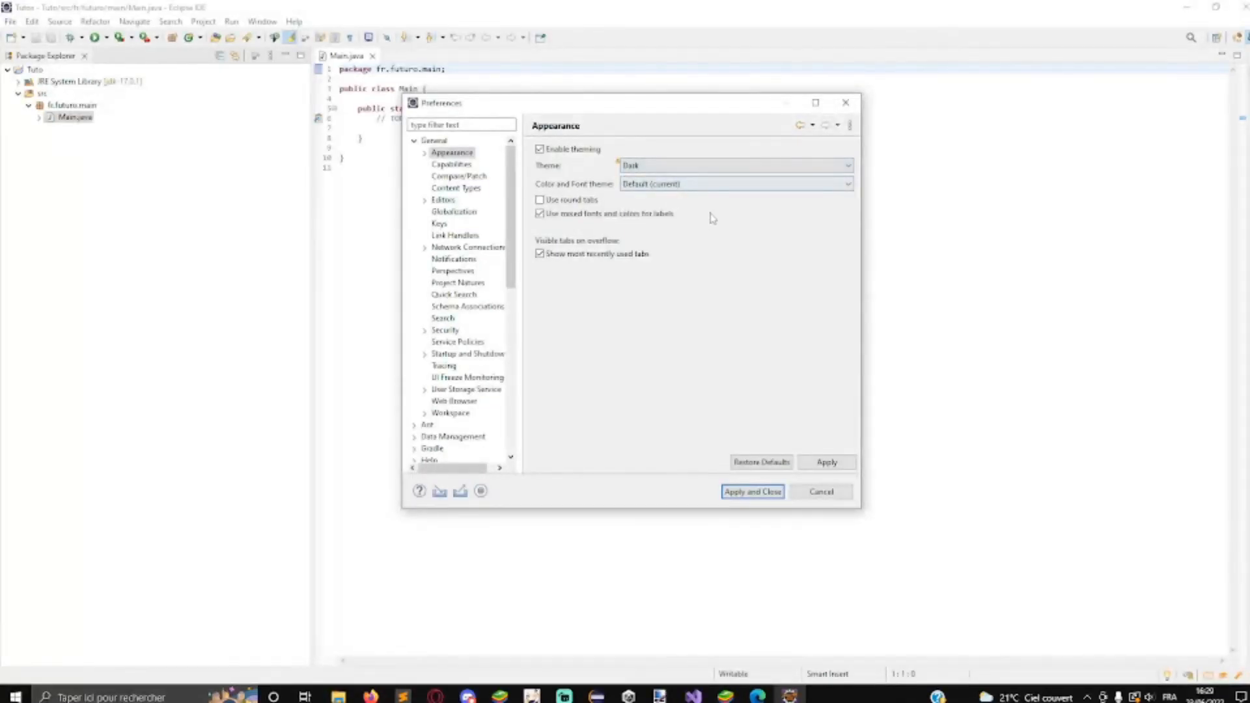
click(845, 462)
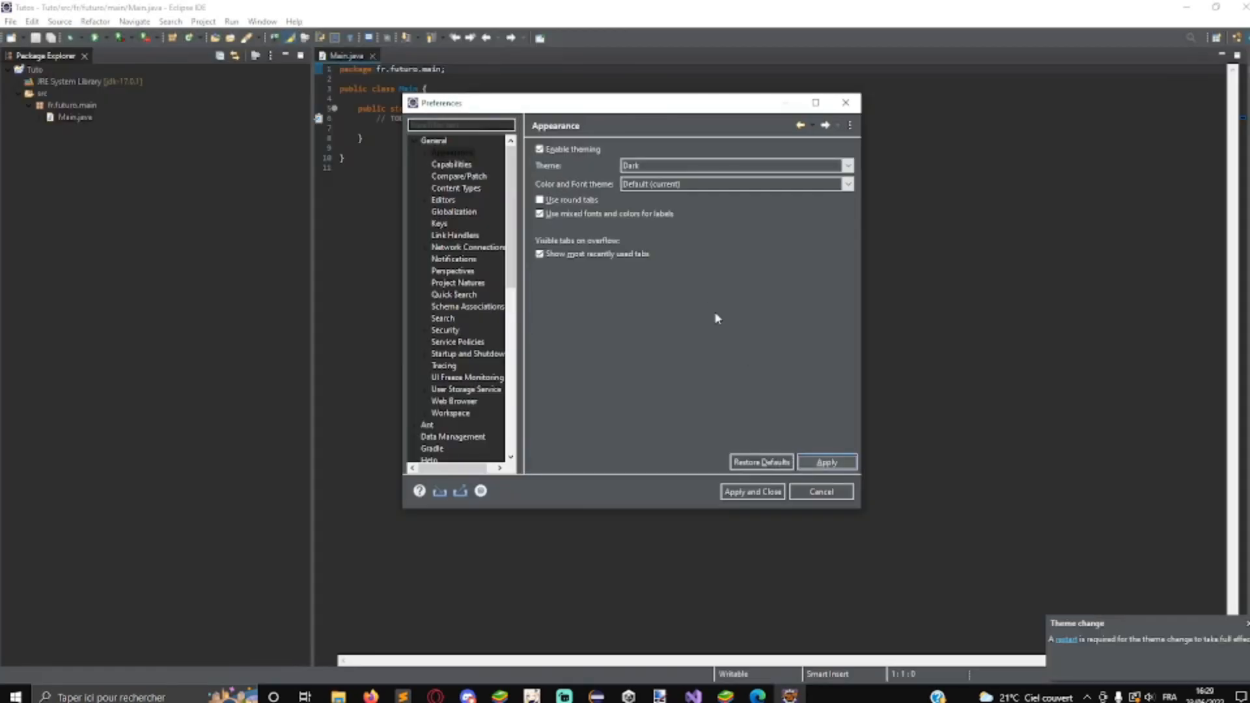
click(665, 181)
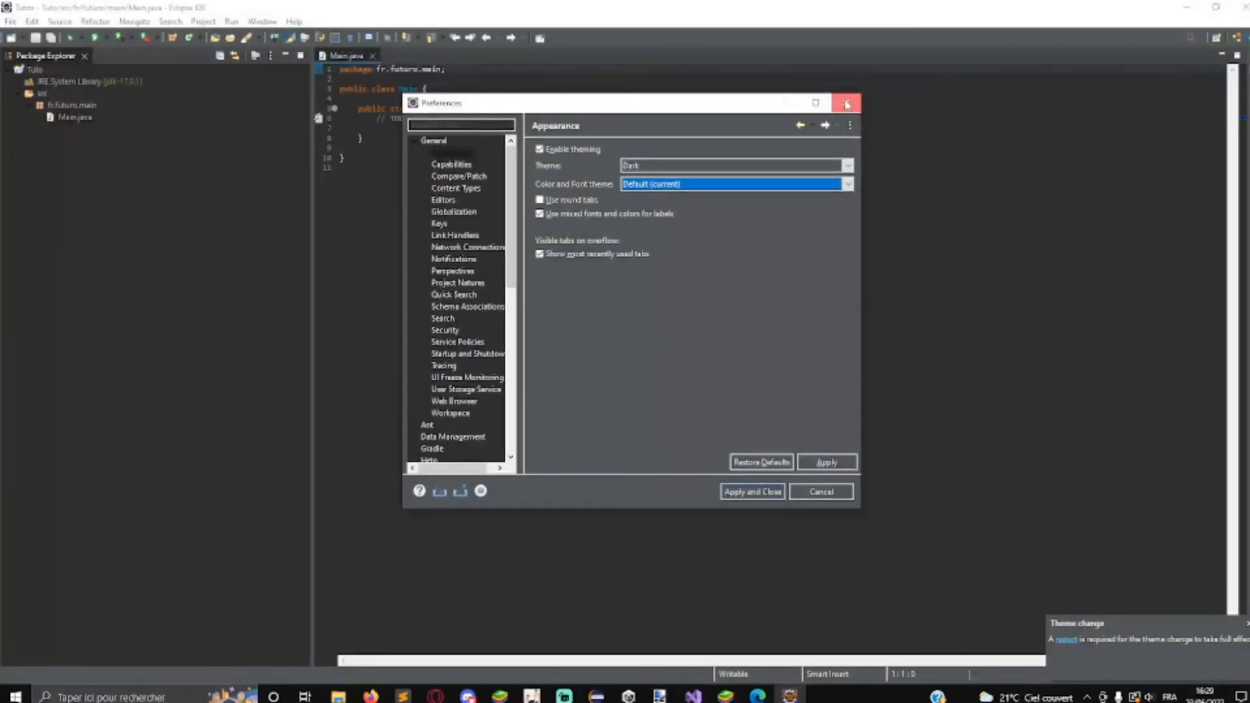
click(752, 492)
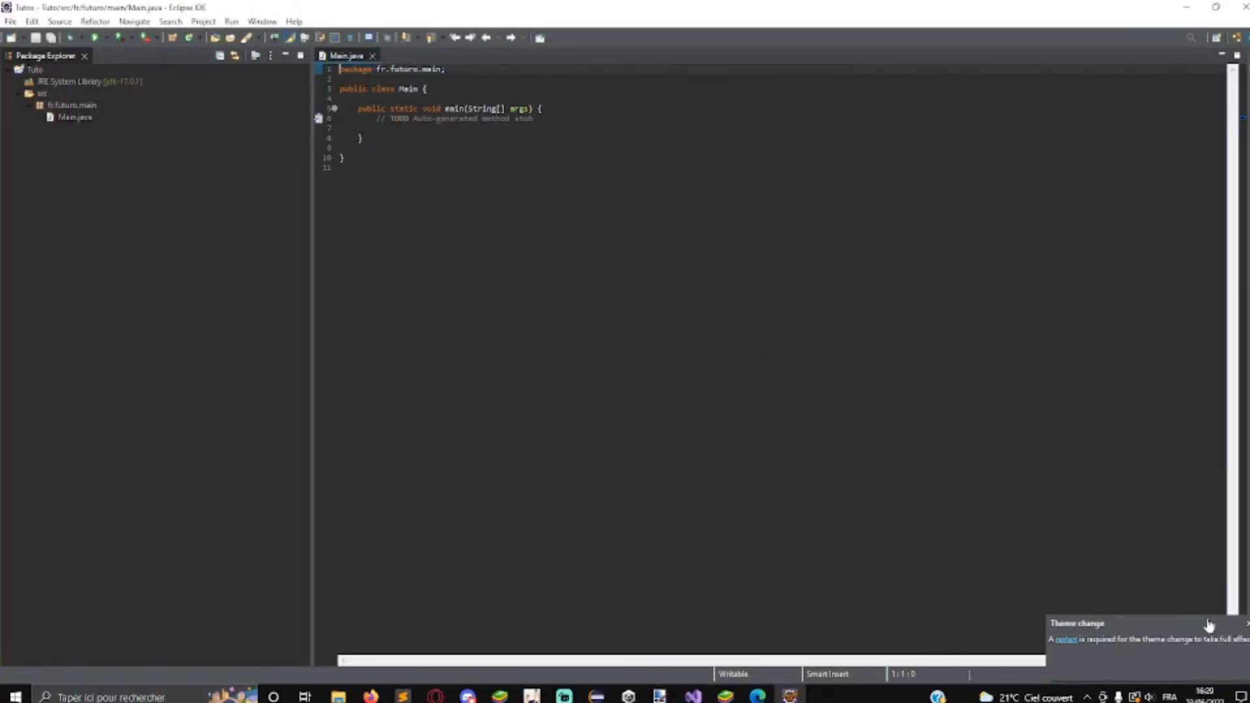
click(1247, 624)
Replace the TODO comment in the main method with a System.out print statement for "Hello World" and save the file
text(System.ou)
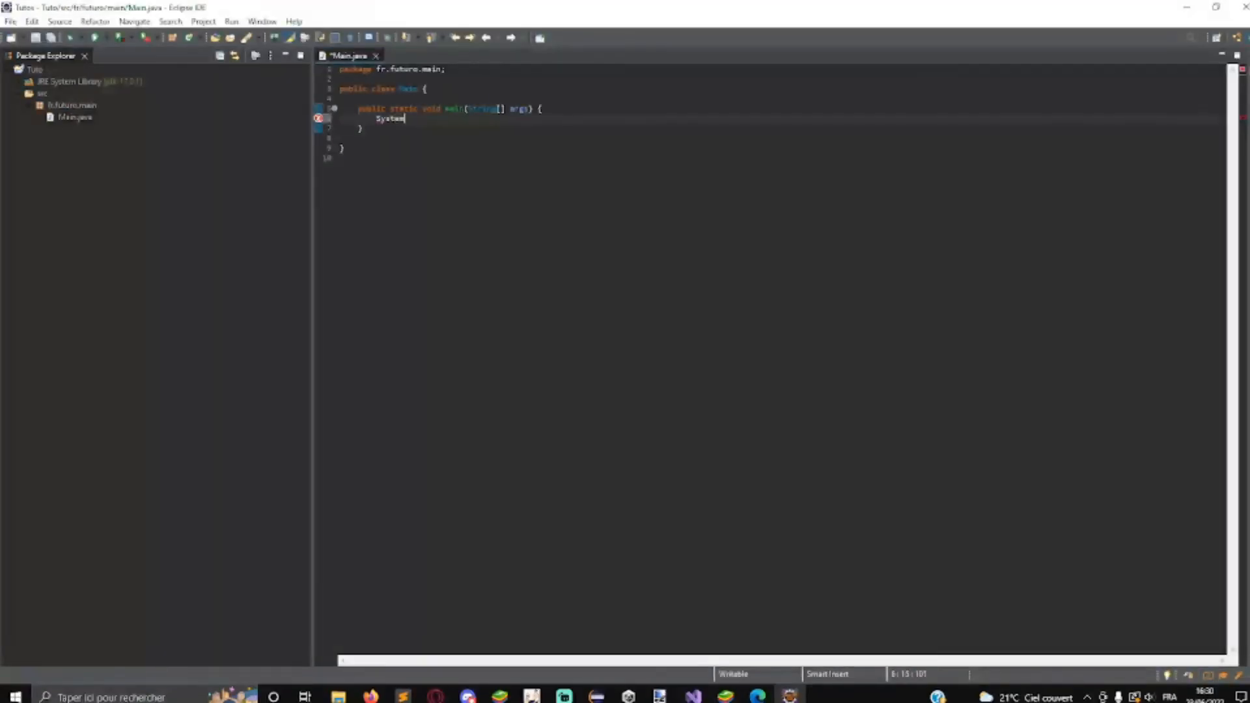
key(Return)
text(.prin)
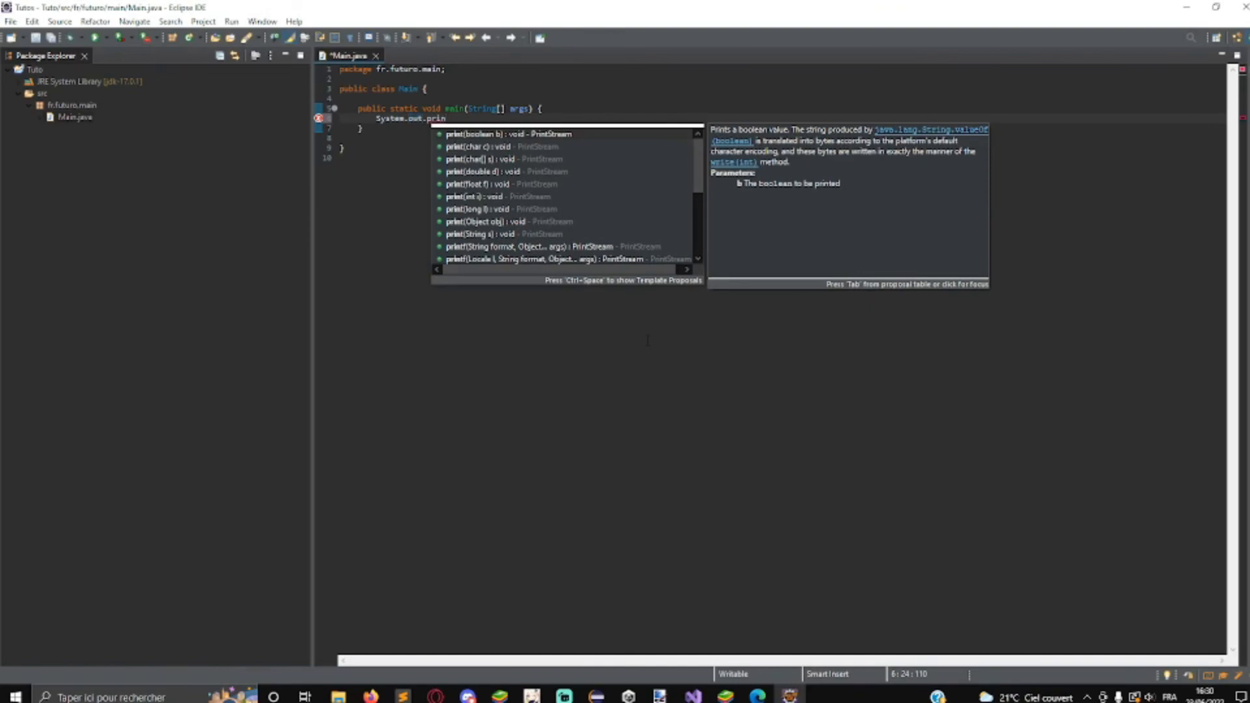
text(ln)
text(("H)
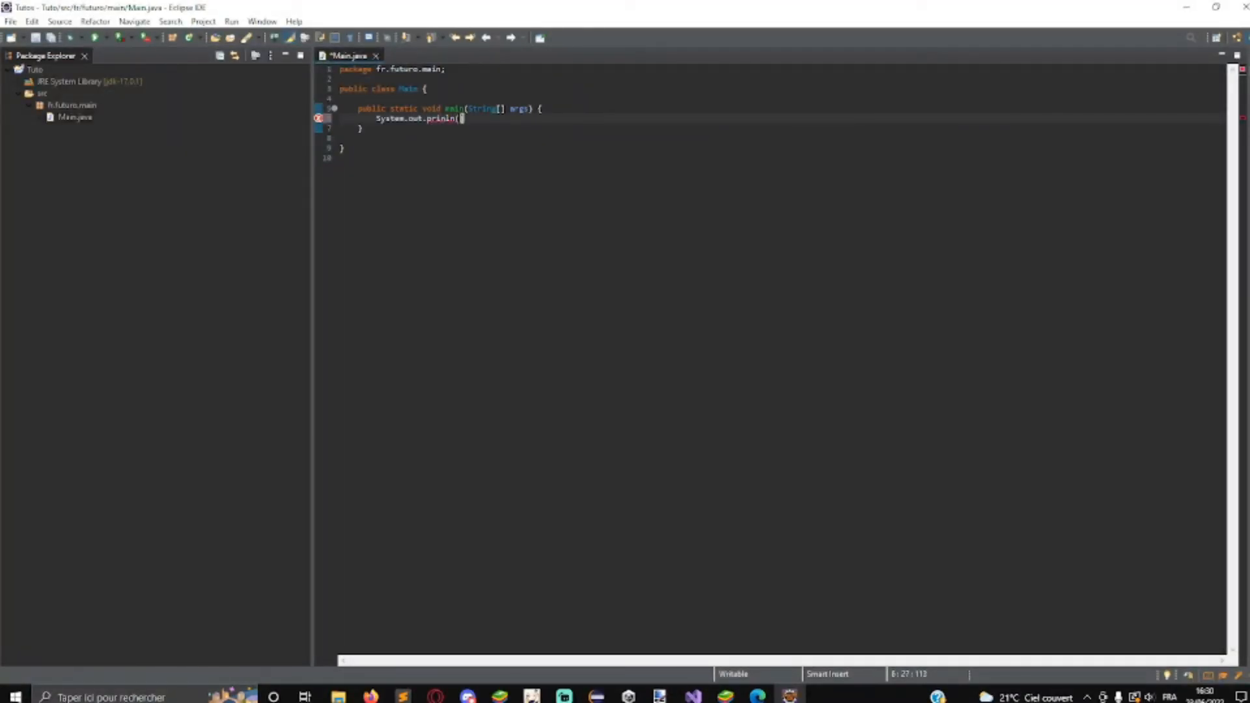
text(ello World");)
key(ctrl+s)
Correct the misspelled prinln to println in the print statement and save Main.java
click(431, 118)
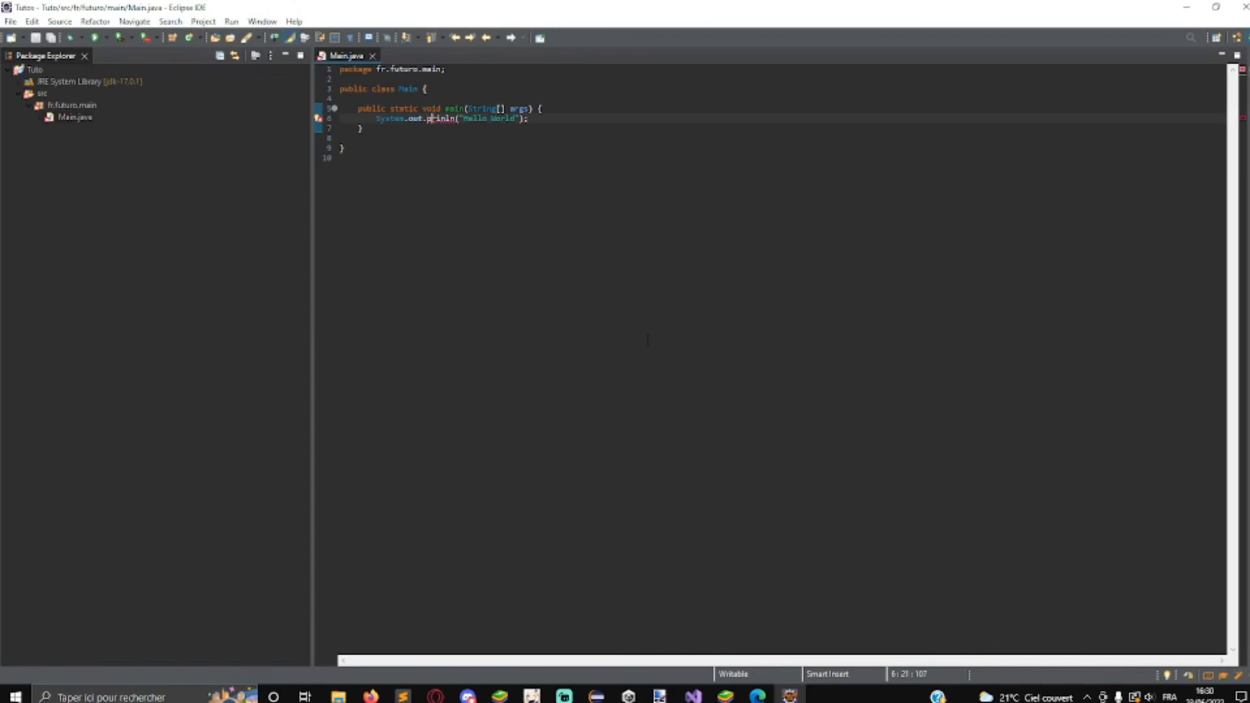
key(Right)
key(Right)
key(Right)
text(t)
key(ctrl+s)
key(End)
Run the Main class and examine the printed text in the console
key(ctrl+F11)
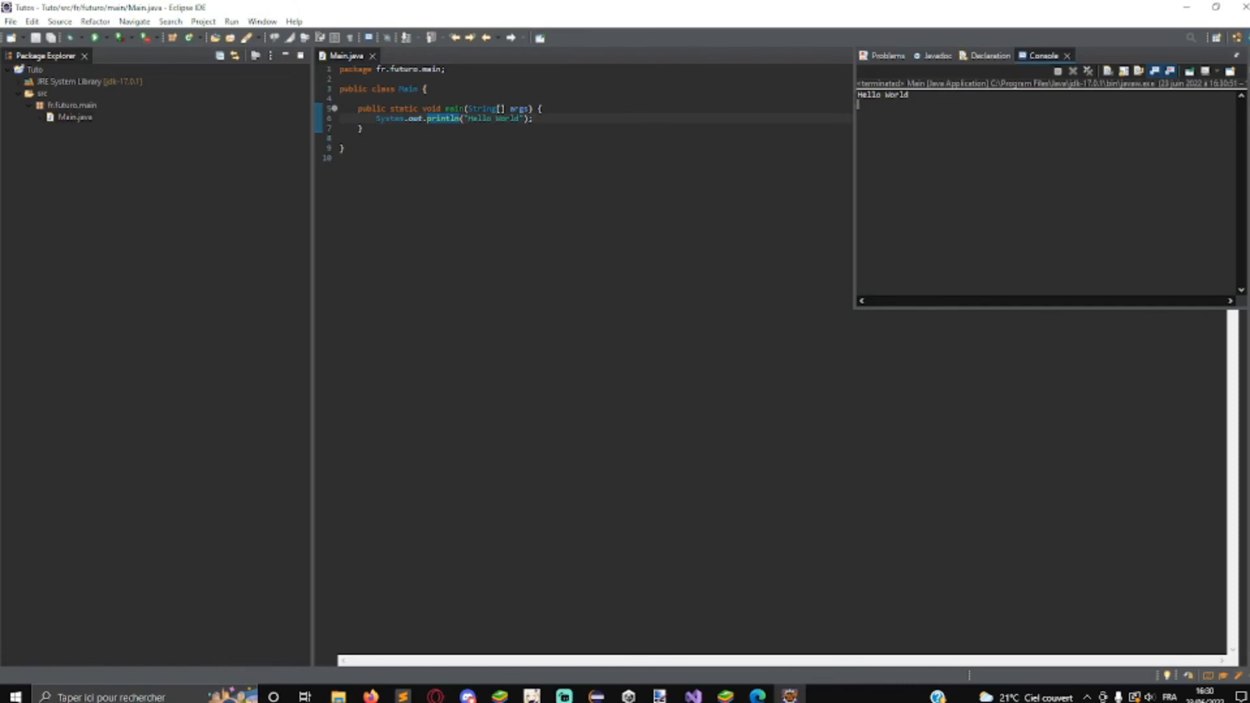
drag(925, 107, 857, 95)
click(992, 107)
drag(910, 96, 858, 96)
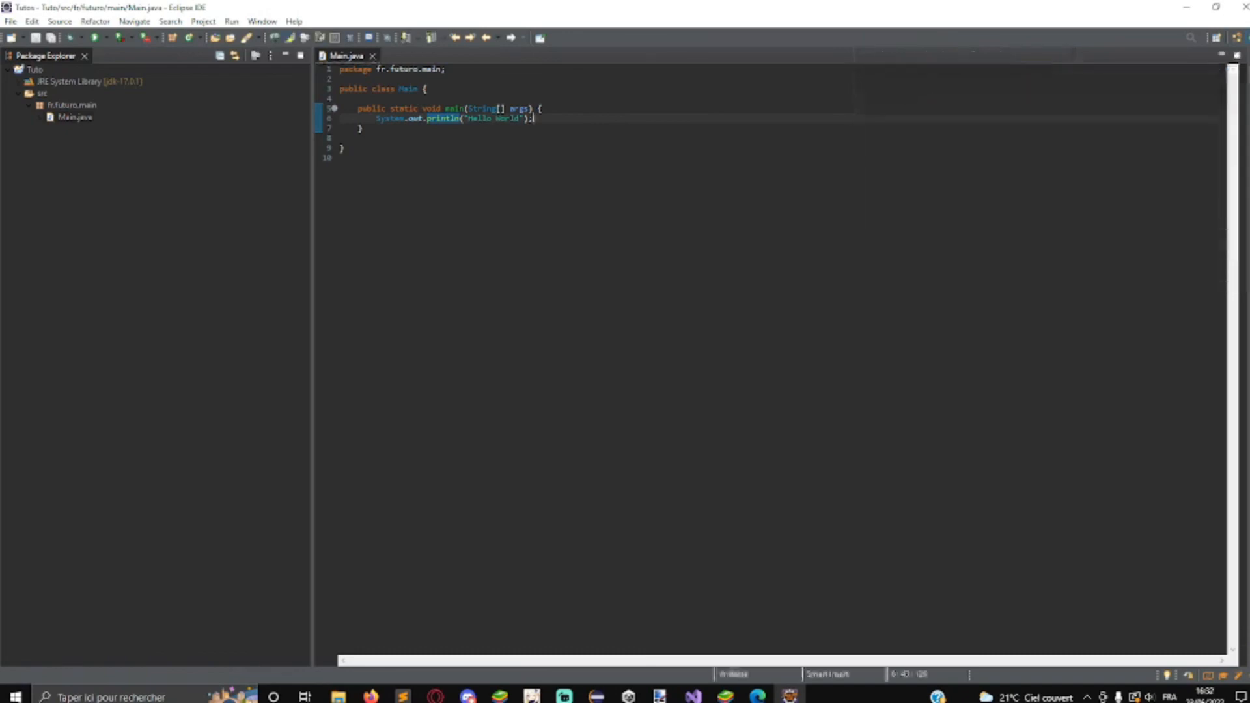